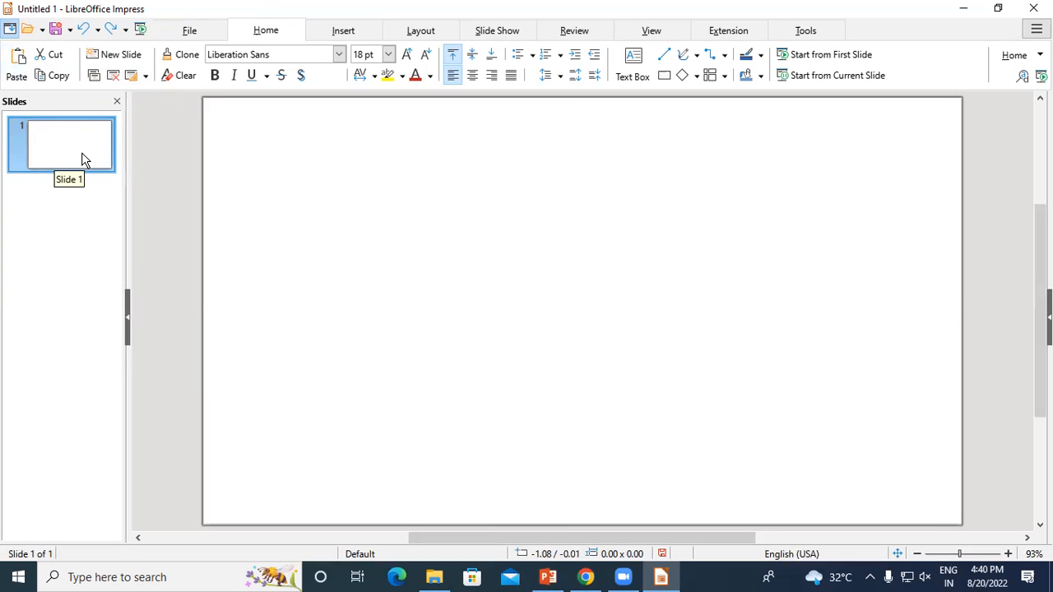
- Add a text box about 5.25 inches wide across the upper part of slide 1 reading "LibreOffice Impress"
left_click(448, 274)
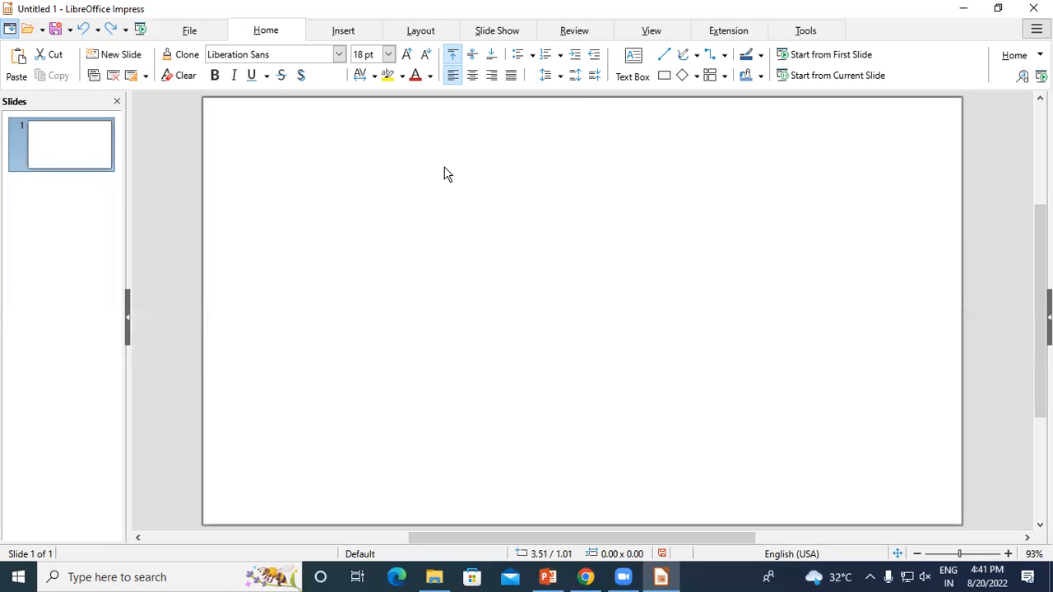
left_click(633, 69)
left_click_drag(220, 115, 574, 147)
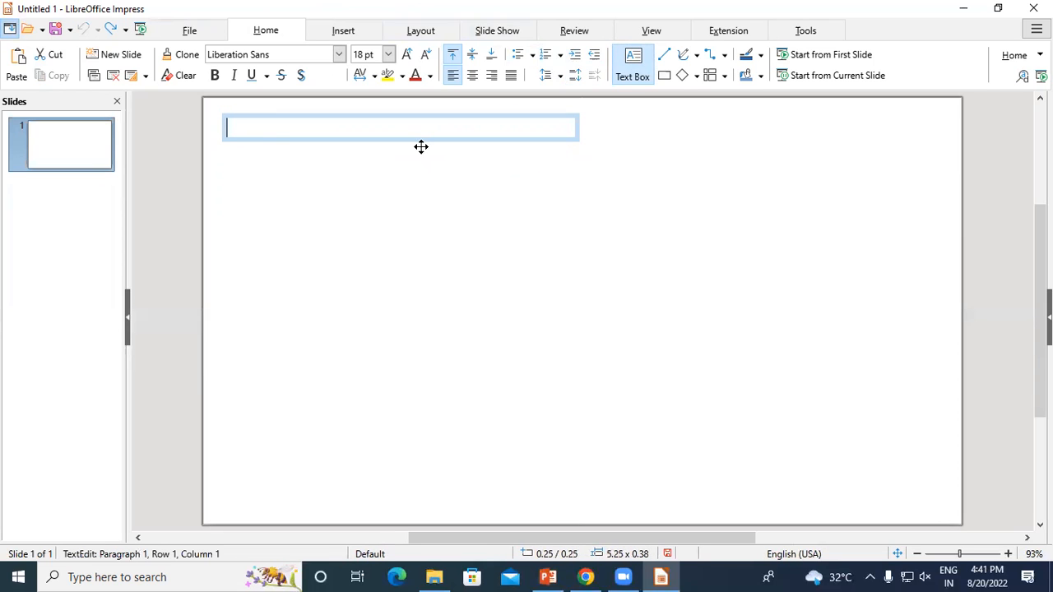
type("LibreOffic")
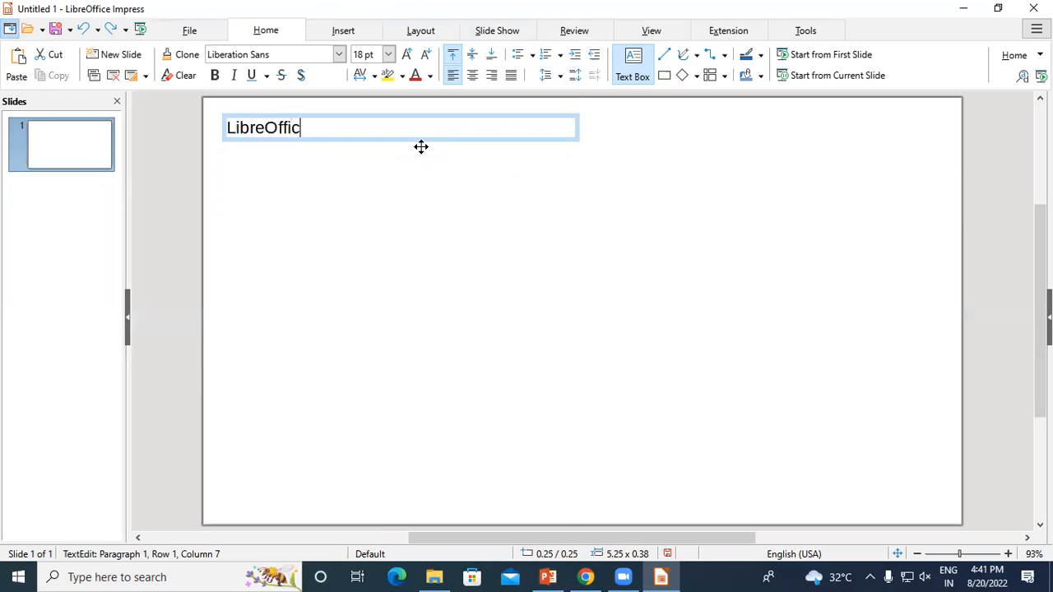
type("e Impress")
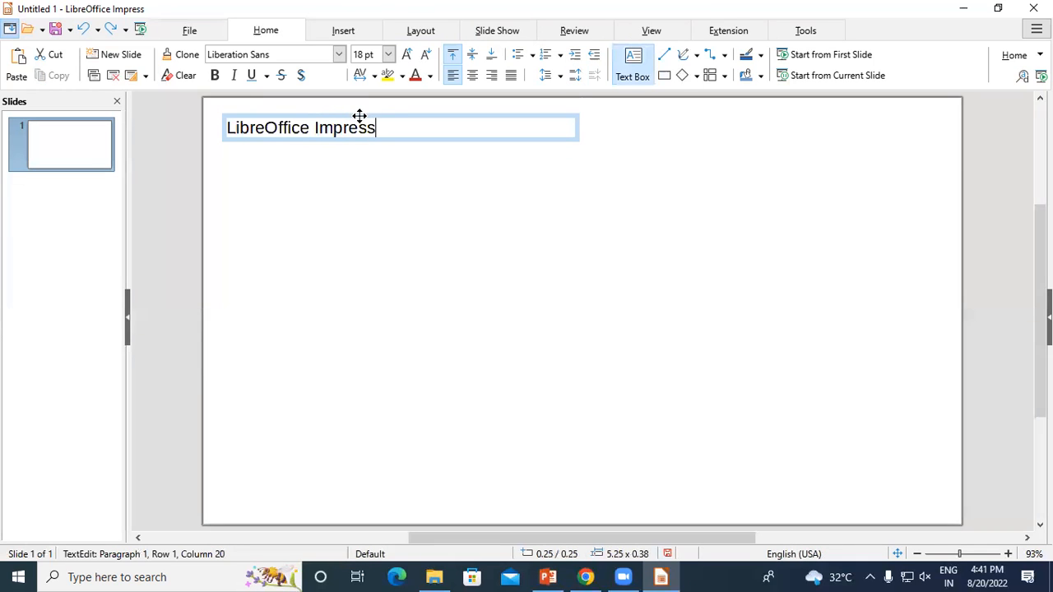
- Format the "LibreOffice Impress" text as 22 pt Liberation Serif
left_click_drag(376, 127, 229, 125)
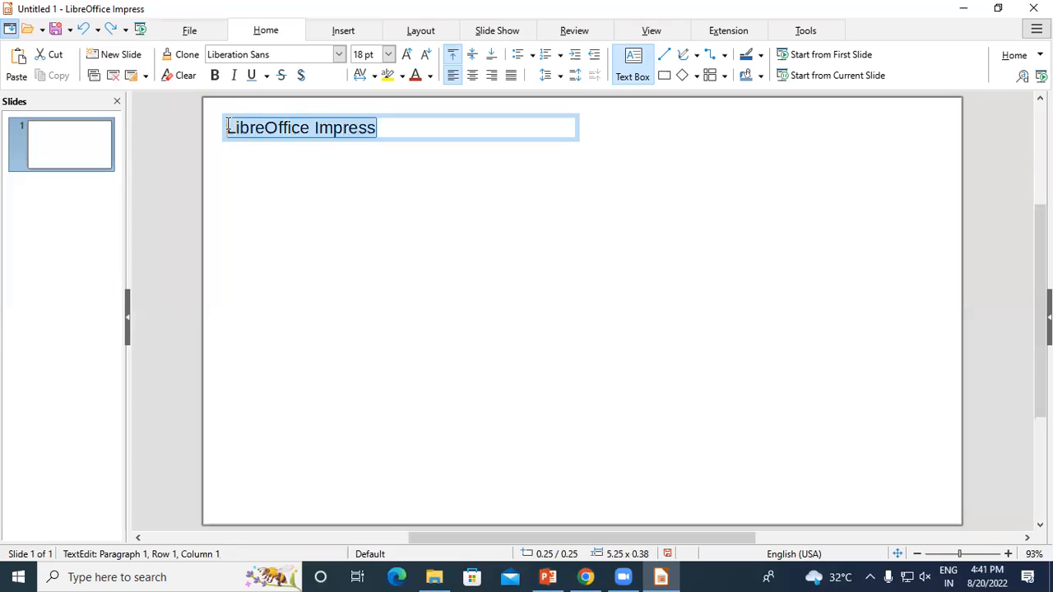
left_click(388, 55)
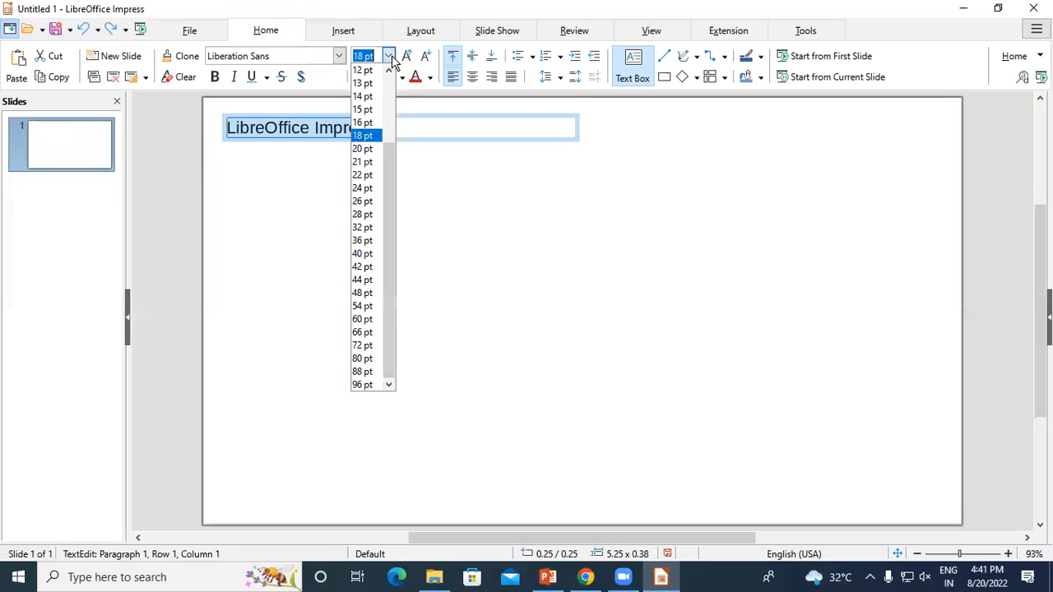
left_click(370, 175)
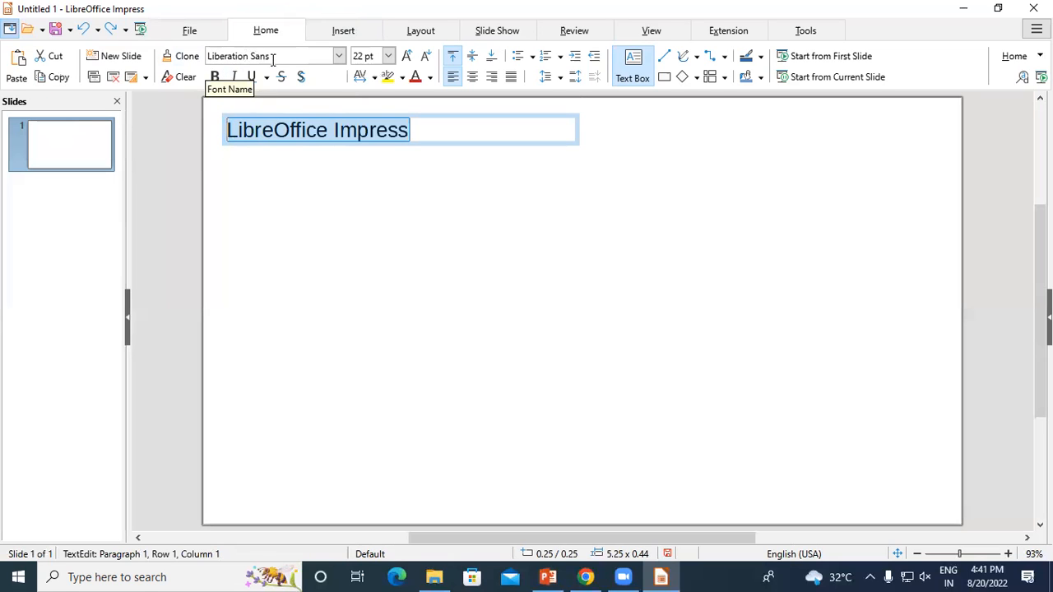
left_click(338, 59)
left_click(338, 59)
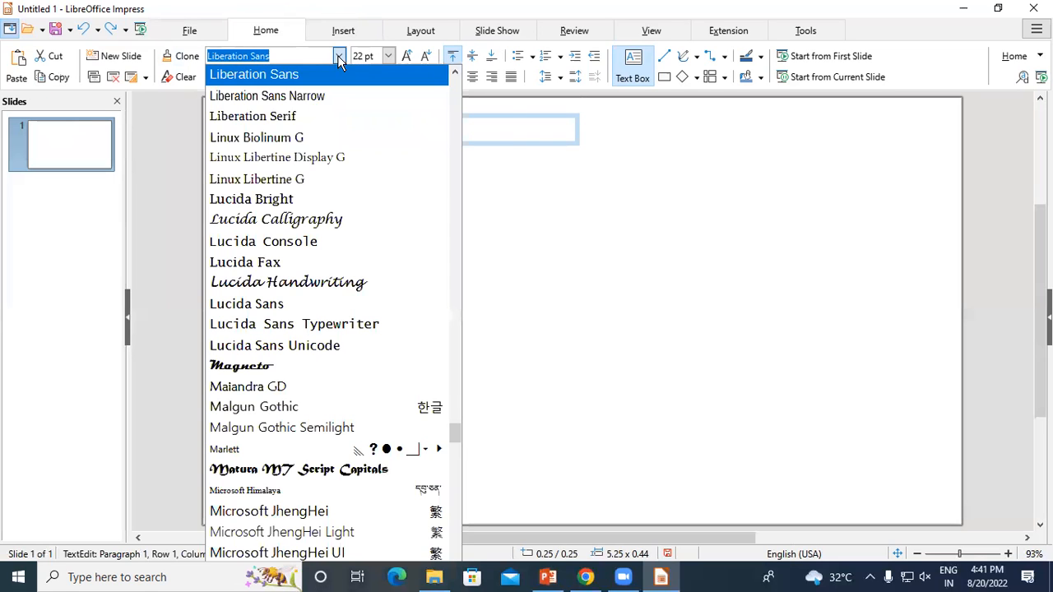
left_click(259, 117)
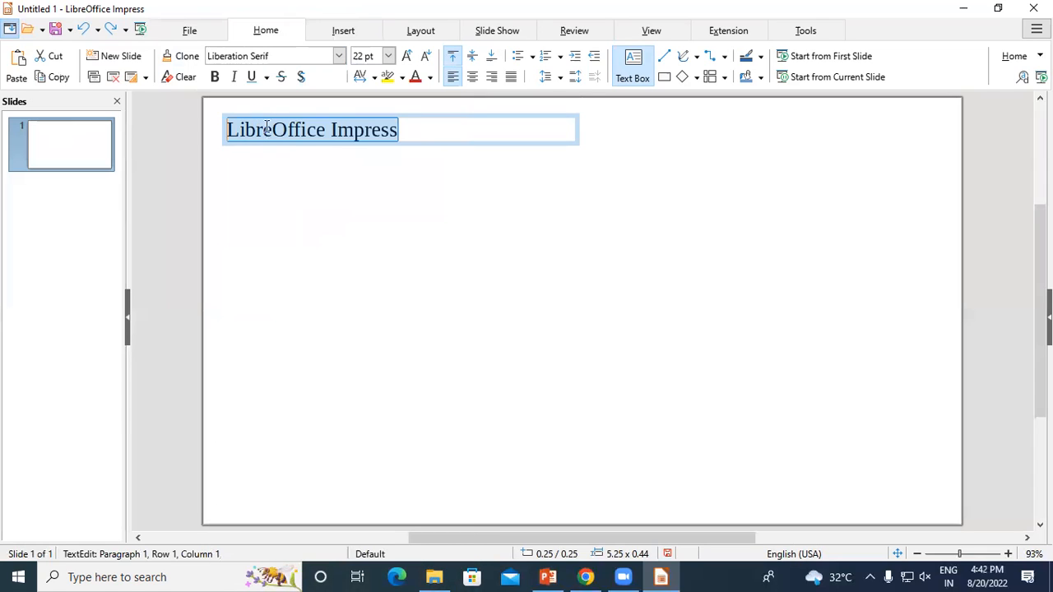
- Enlarge the "LibreOffice Impress" text to 32 pt and finish editing the text box
left_click(388, 55)
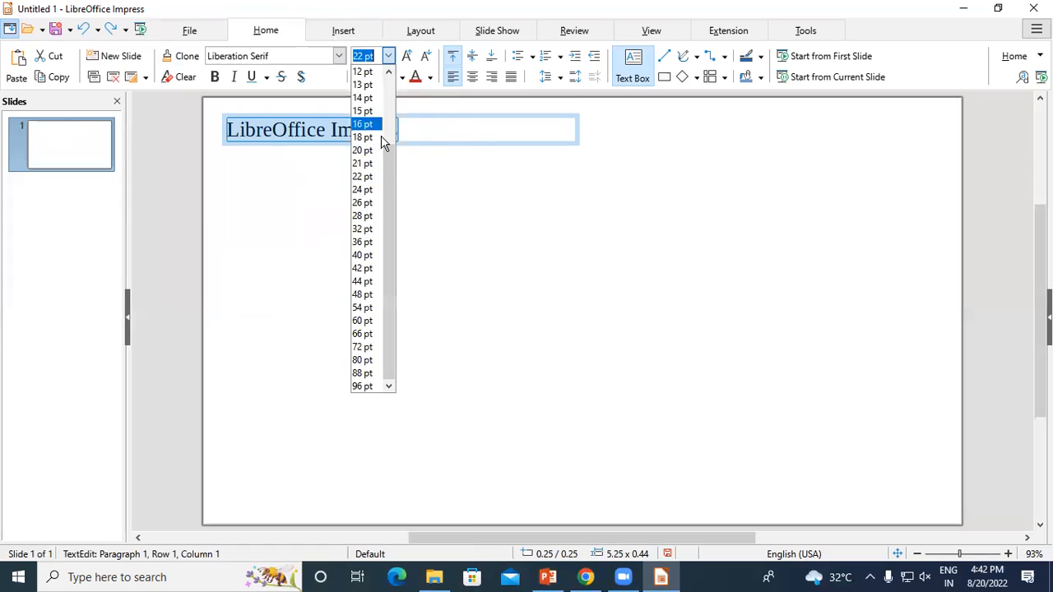
left_click(364, 231)
left_click(567, 228)
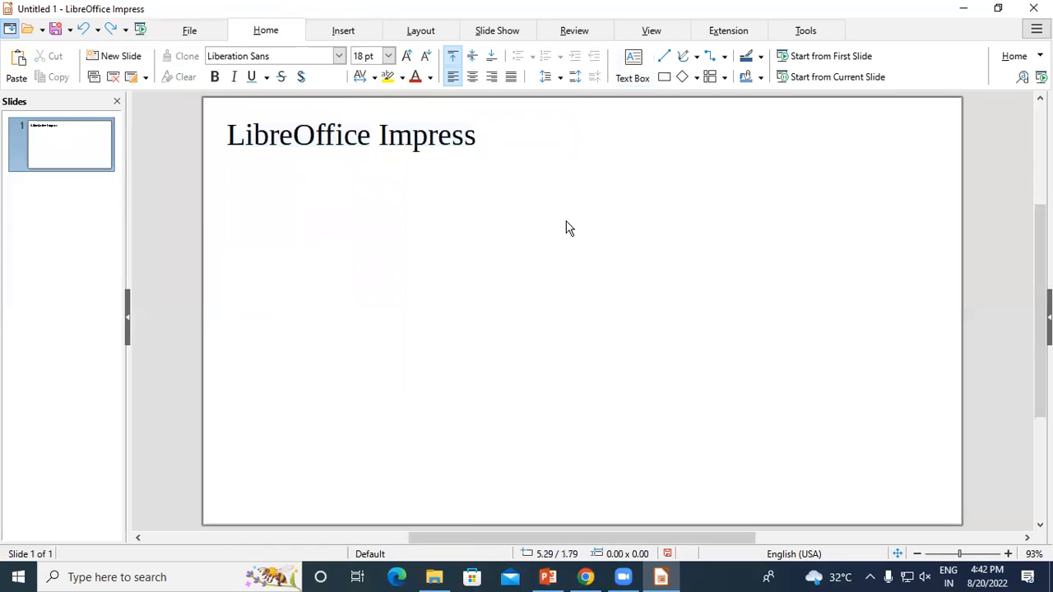
left_click(418, 136)
left_click(411, 237)
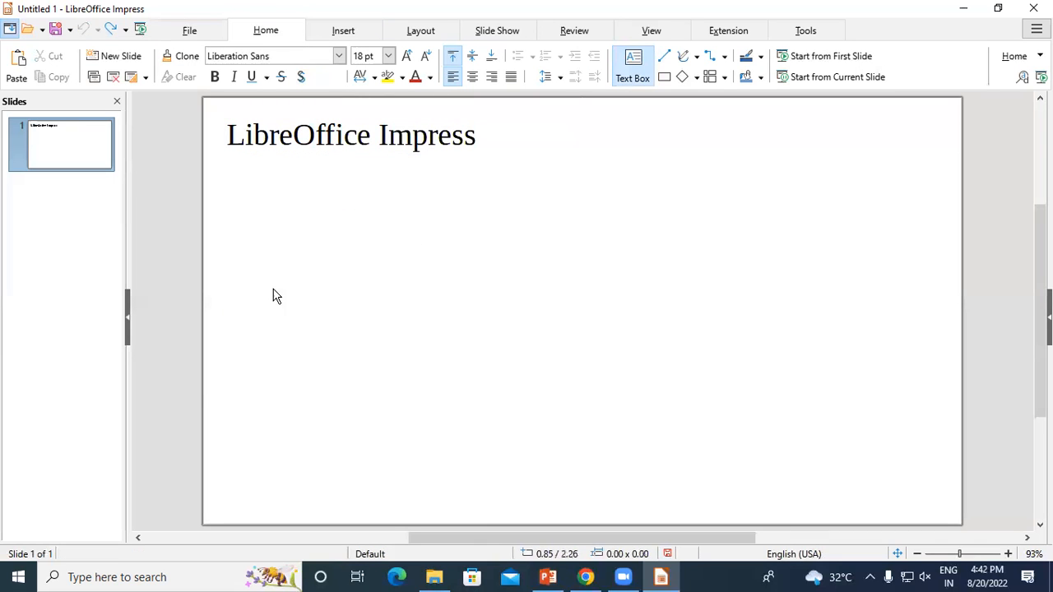
left_click(376, 138)
left_click(596, 251)
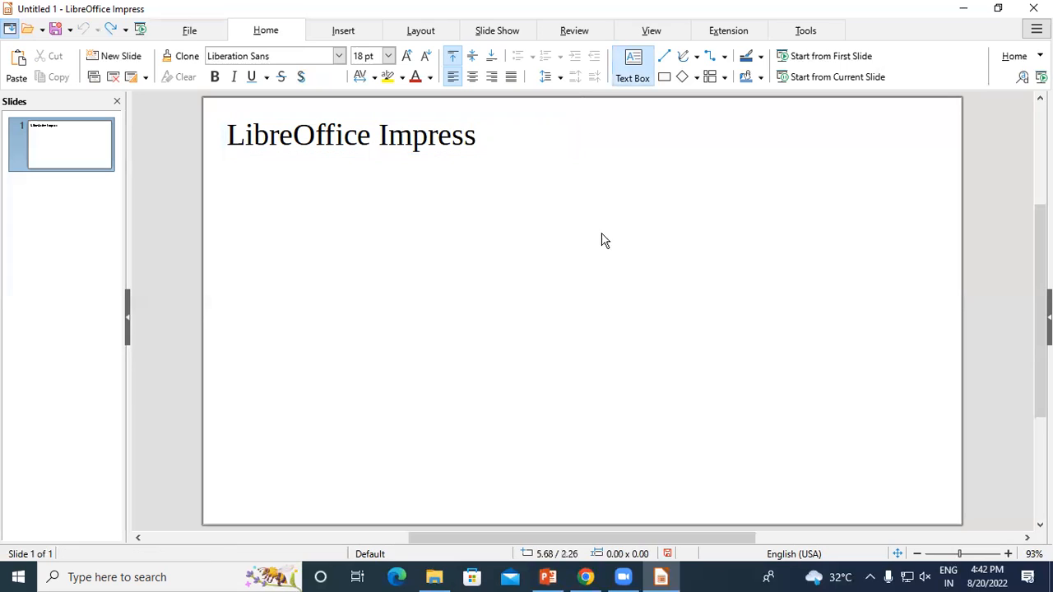
left_click(635, 77)
left_click_drag(288, 183, 925, 304)
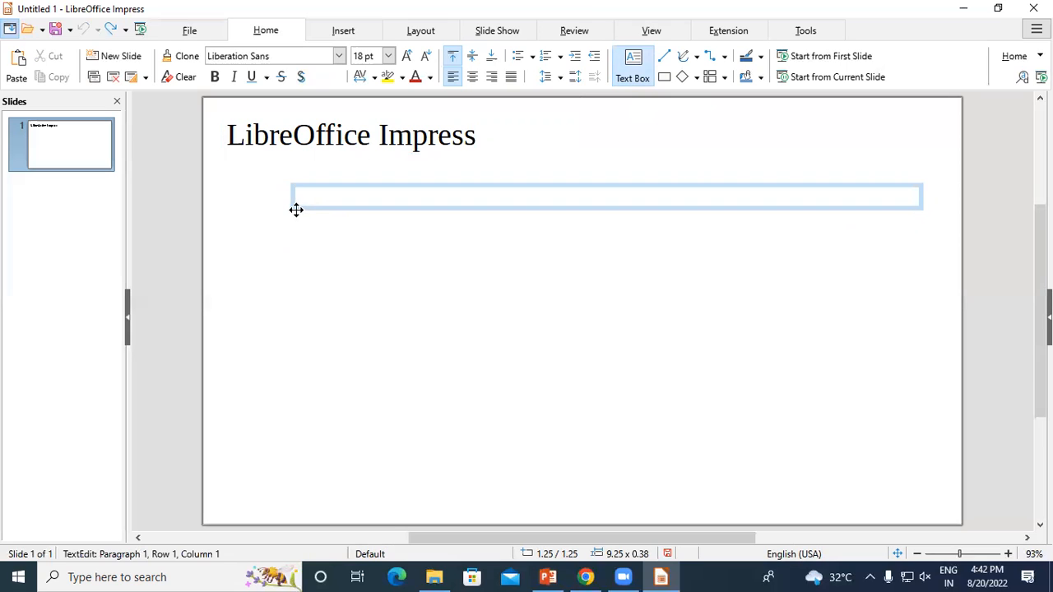
left_click(298, 212)
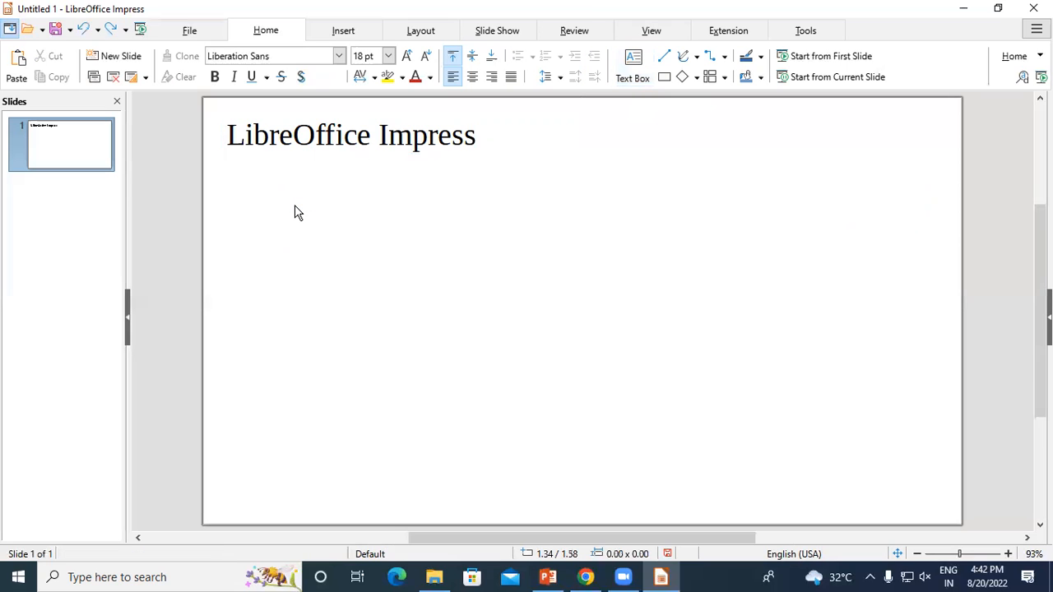
- Add two blank slides after the "LibreOffice Impress" slide
left_click(72, 146)
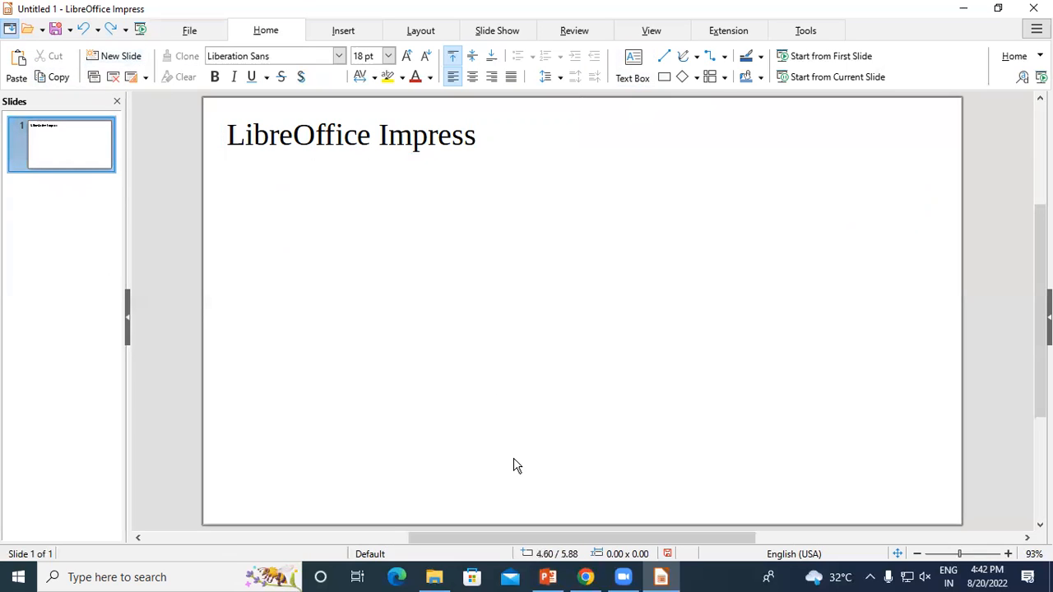
left_click(123, 55)
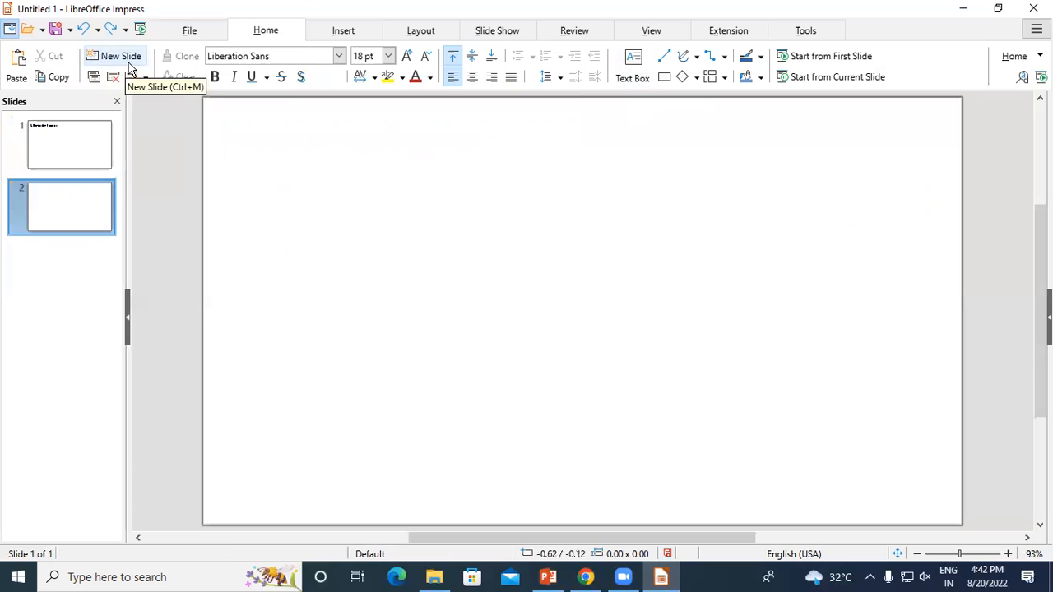
left_click(51, 143)
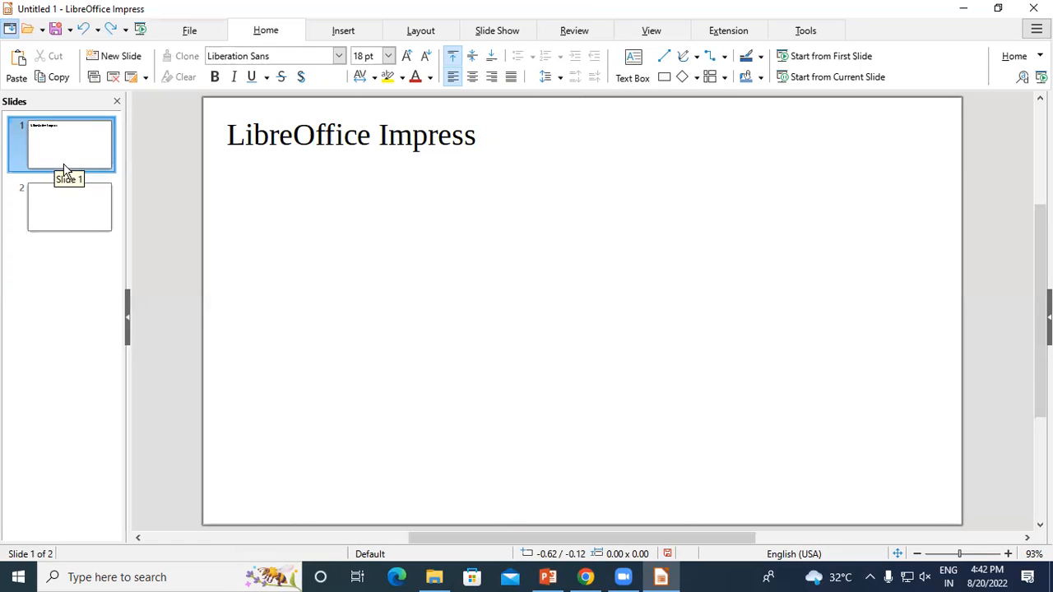
left_click(79, 206)
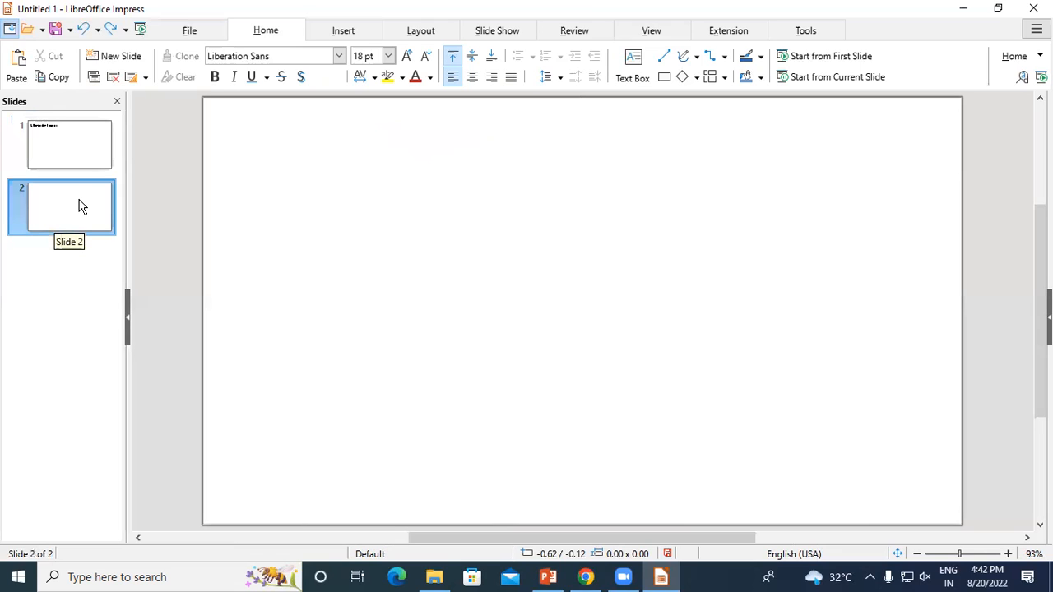
left_click(72, 148)
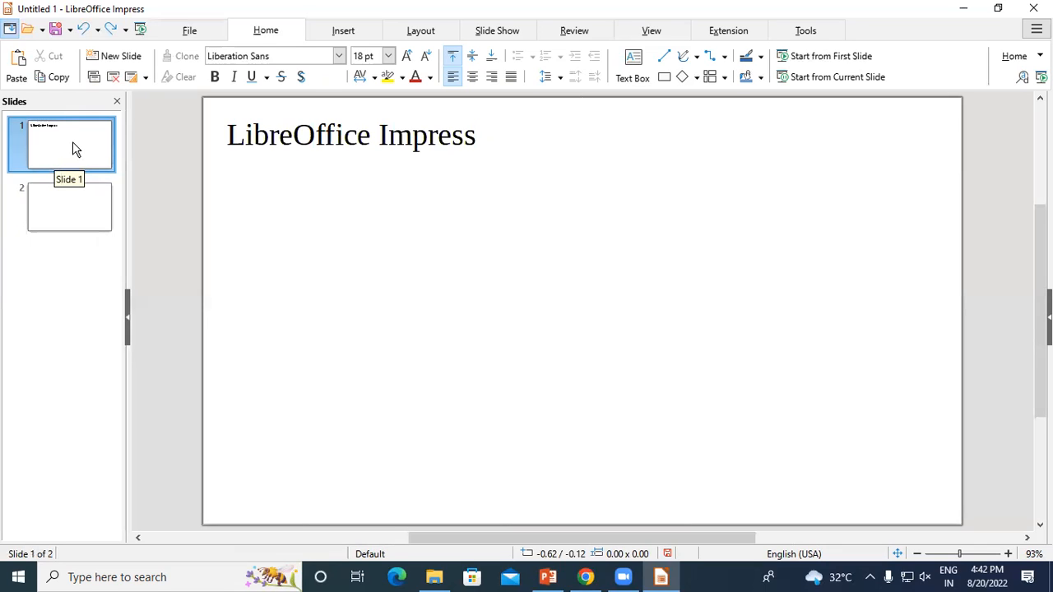
left_click(51, 211)
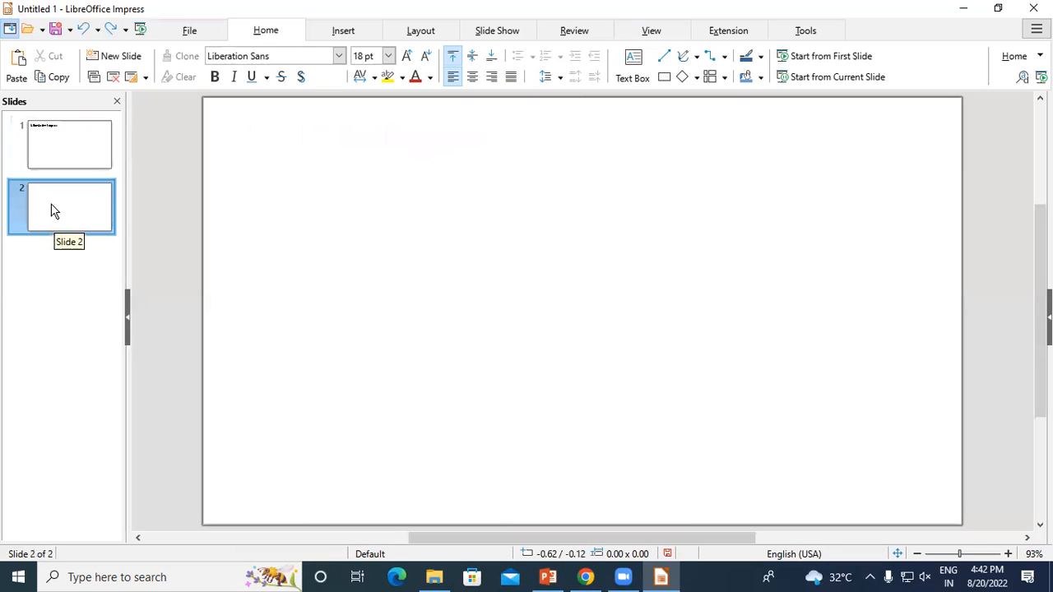
key("Return")
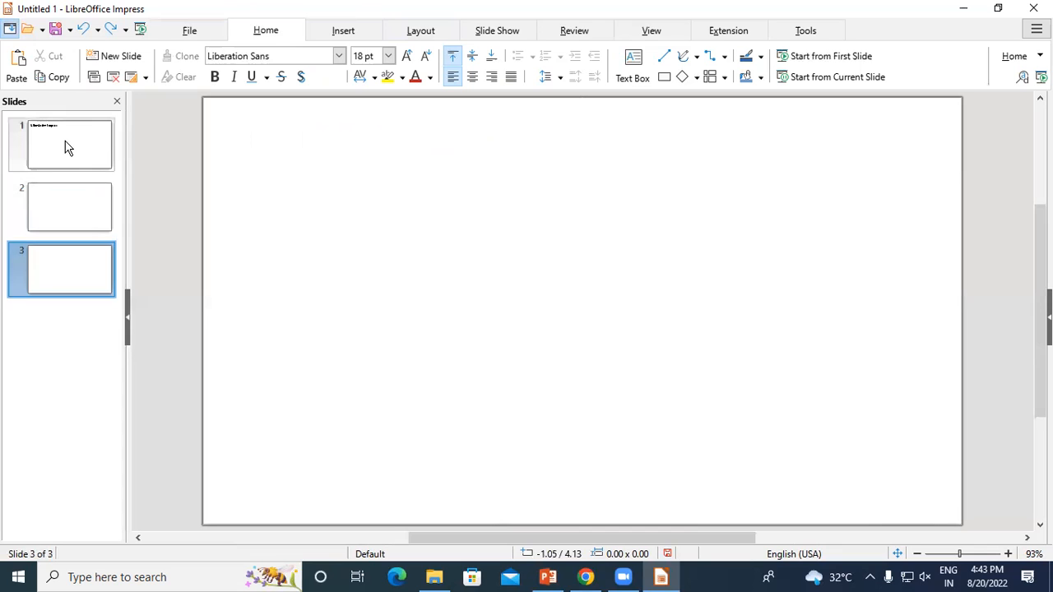
- Look through the three slides and delete blank slides 3 and 2
left_click(67, 147)
left_click(61, 218)
left_click(57, 271)
left_click(60, 147)
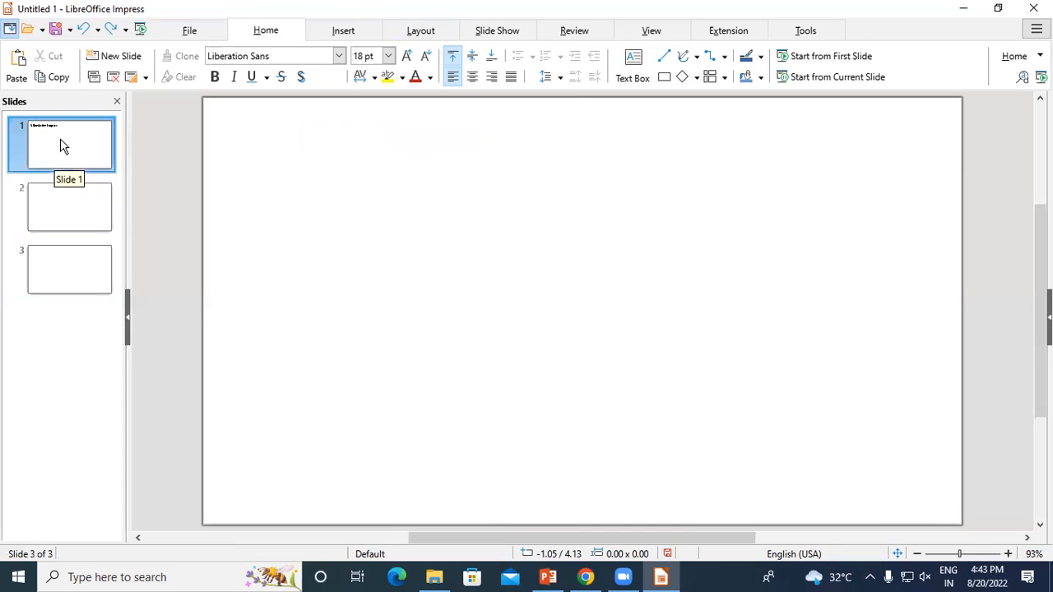
left_click(75, 277)
left_click(48, 216)
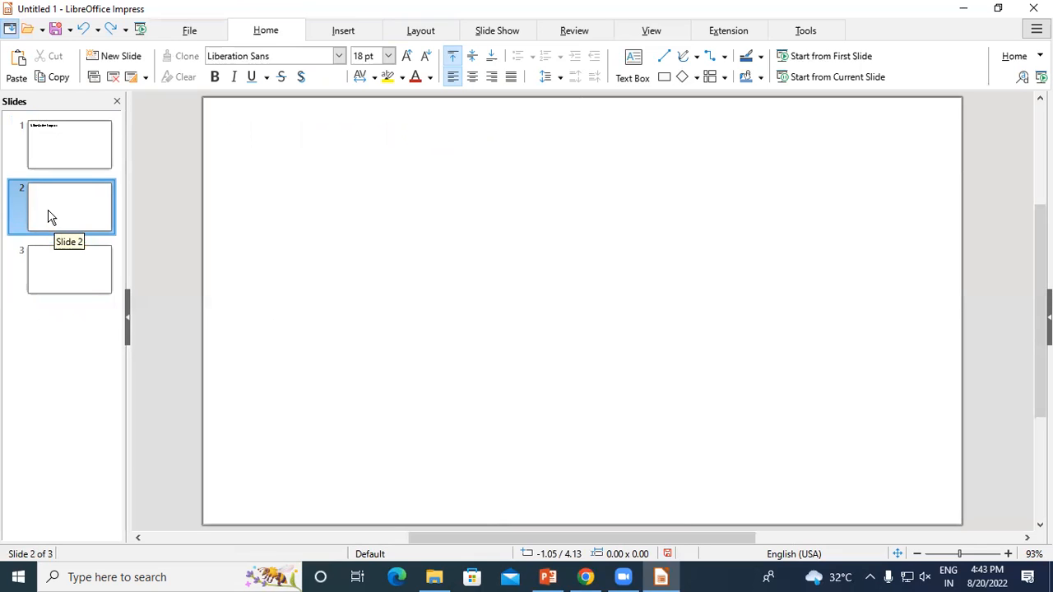
left_click(59, 266)
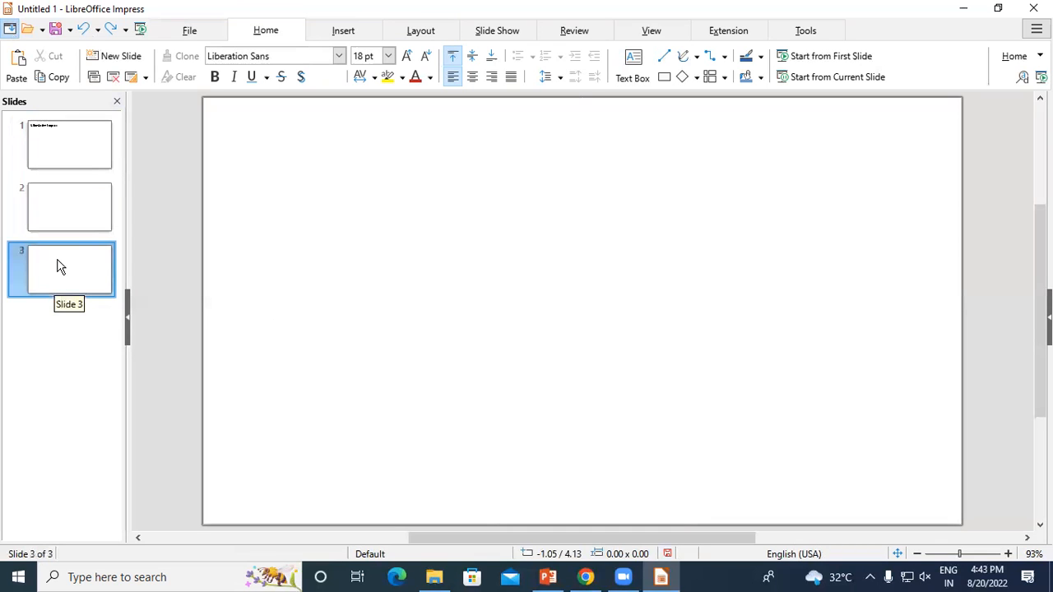
left_click(111, 77)
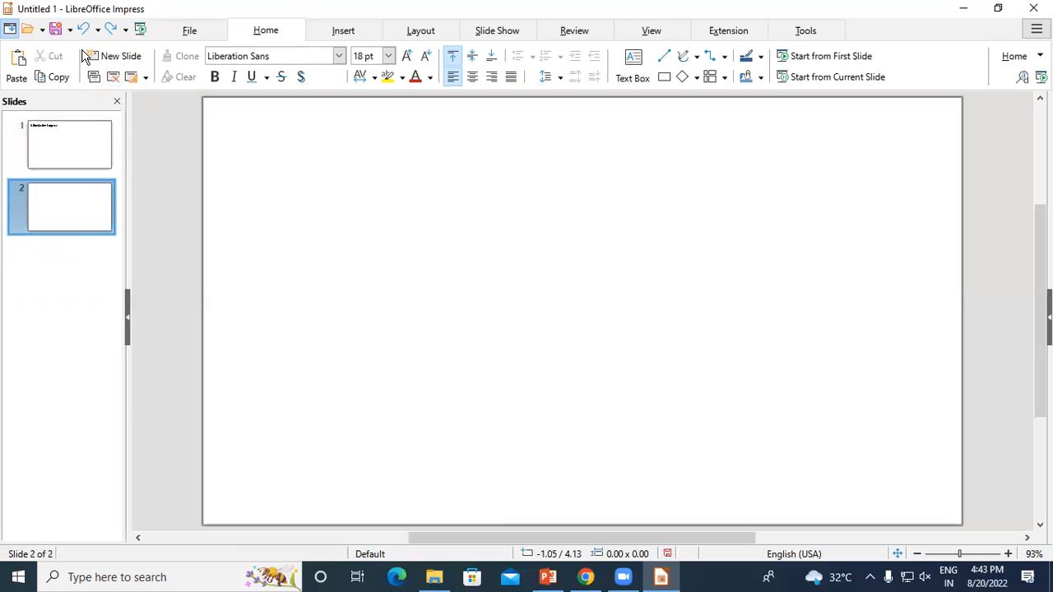
left_click(112, 76)
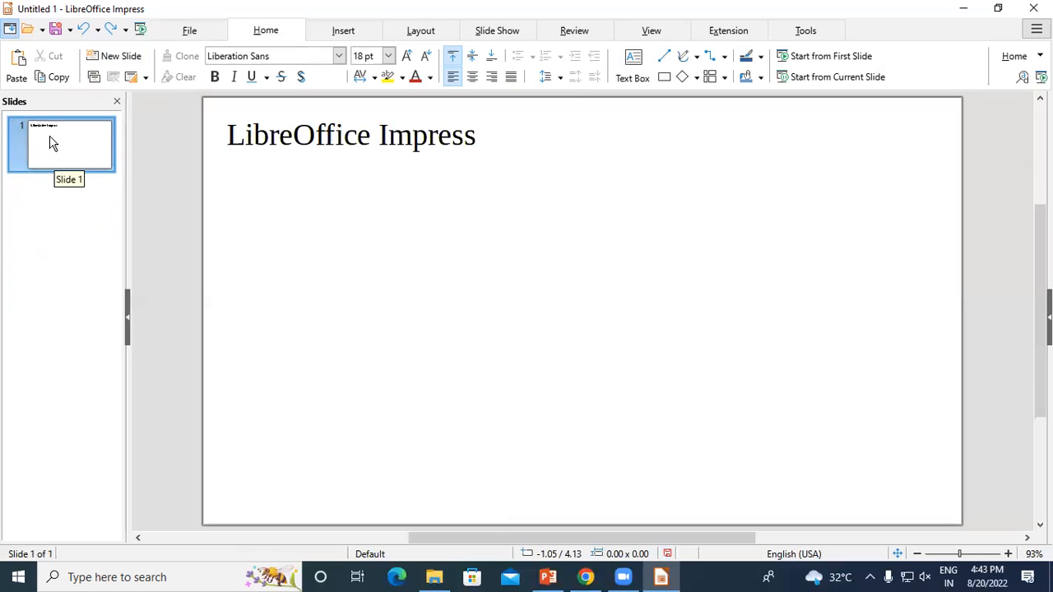
- Insert another two blank slides following slide 1, and return to slide 1
left_click(121, 56)
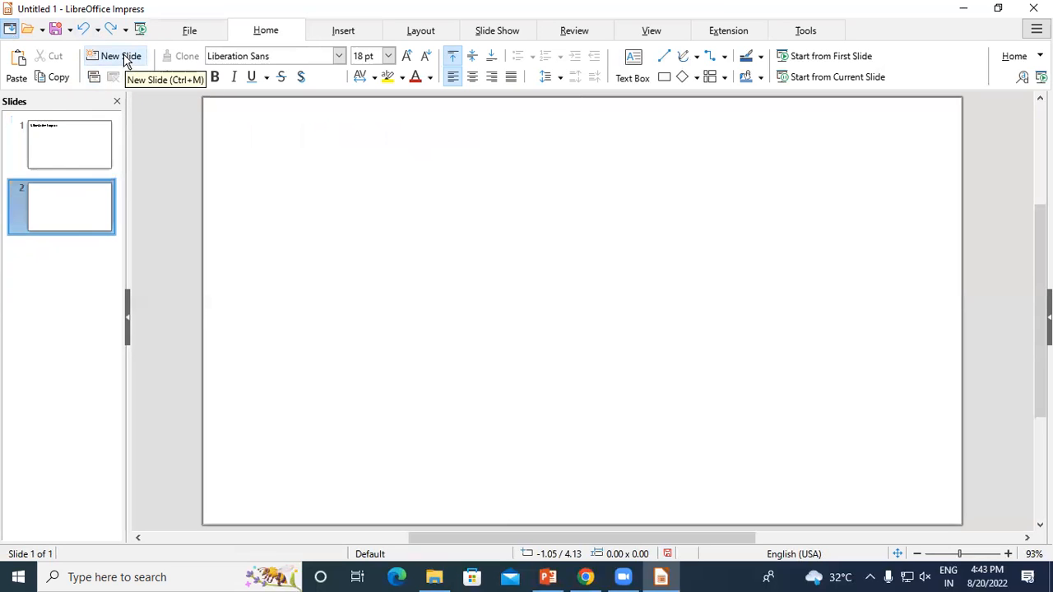
left_click(122, 56)
left_click(70, 194)
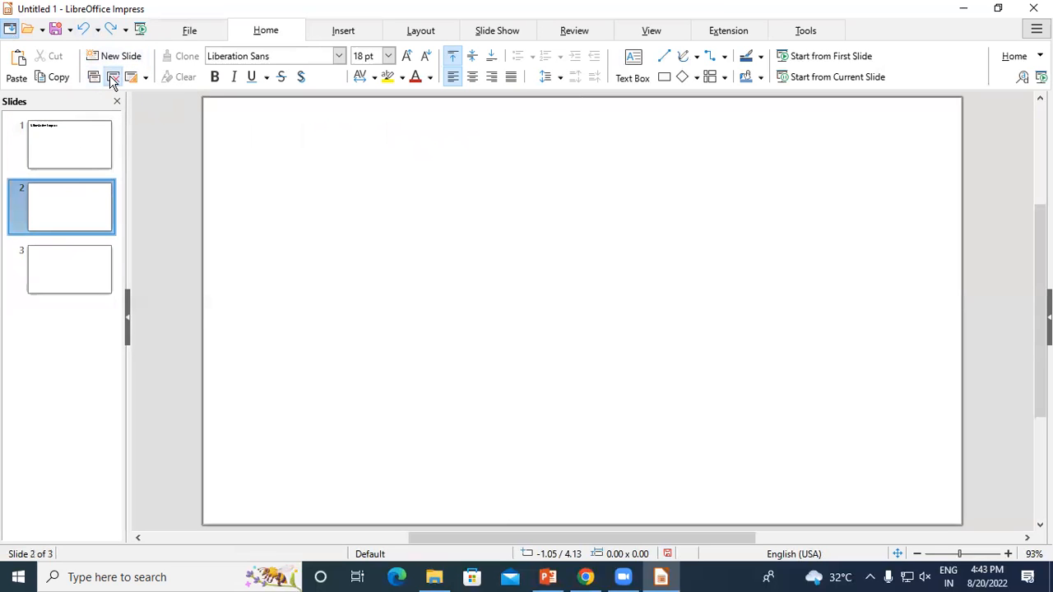
left_click(56, 160)
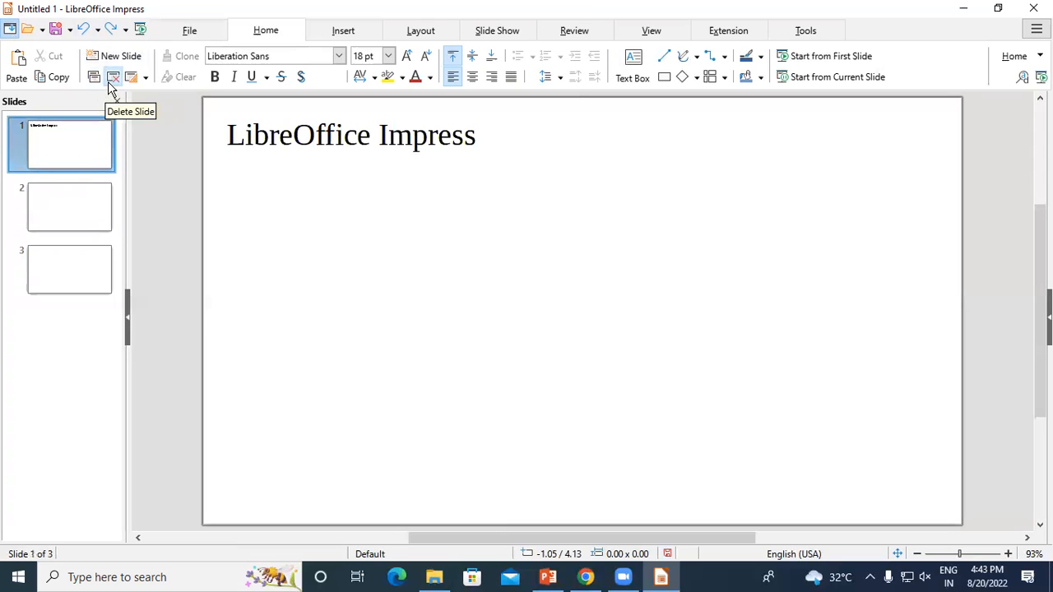
- Remove slide 3 and the remaining blank slide 2 from the presentation
left_click(60, 263)
left_click(56, 218)
left_click(60, 153)
left_click(61, 265)
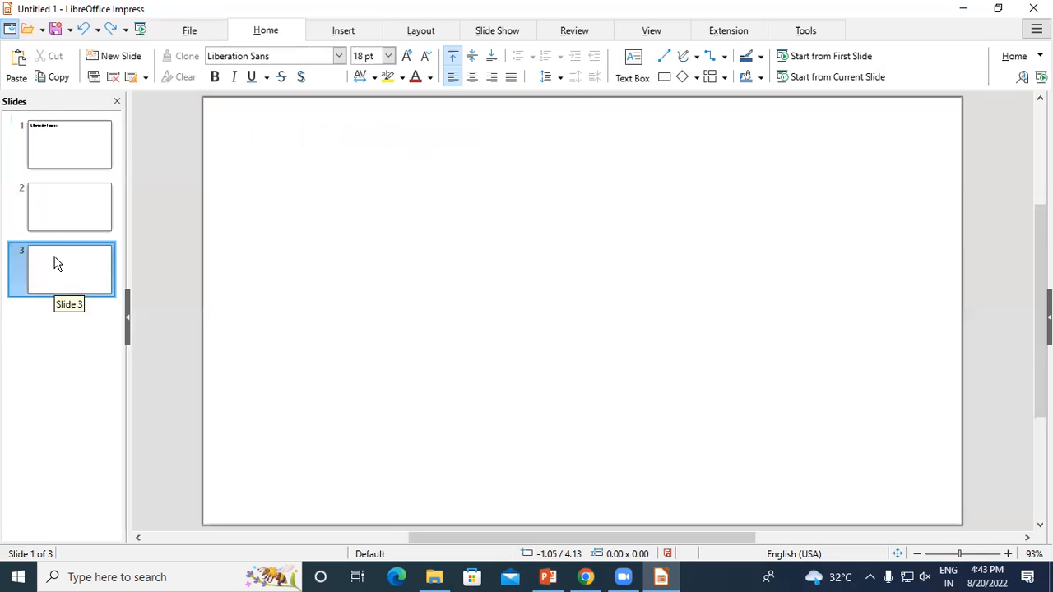
left_click(112, 77)
left_click(47, 209)
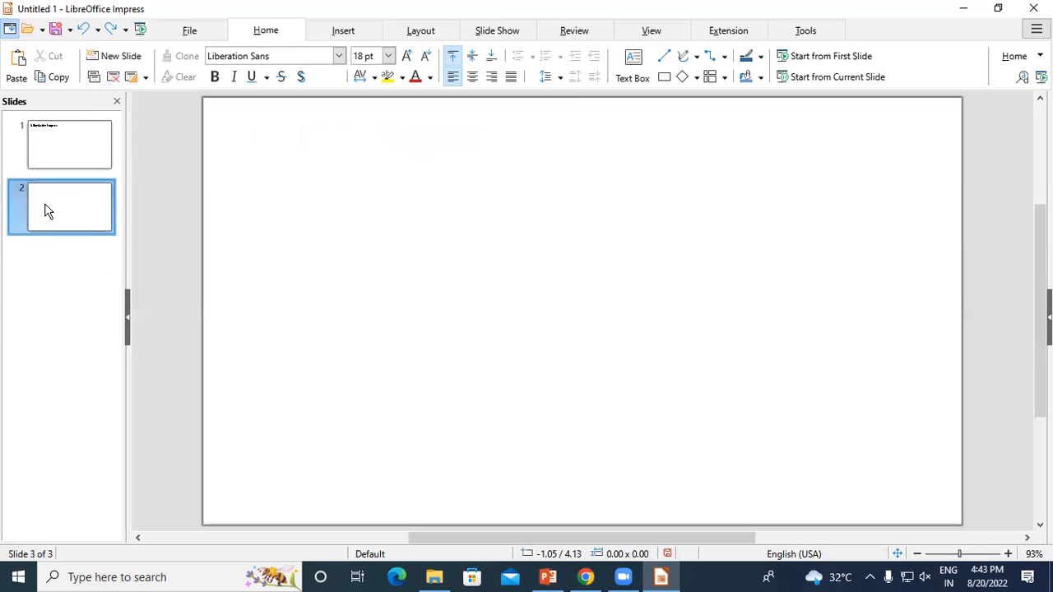
left_click(113, 77)
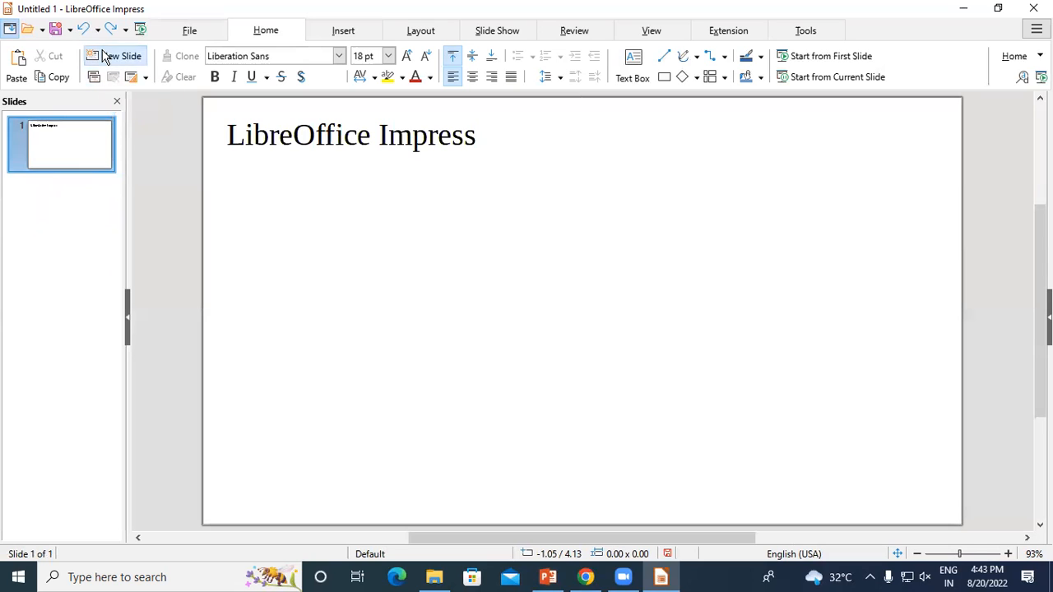
- Add seven blank slides after the "LibreOffice Impress" slide and select slide 2
left_click(104, 55)
left_click(104, 56)
left_click(105, 56)
left_click(105, 56)
left_click(104, 55)
left_click(105, 56)
left_click(105, 56)
scroll(44, 187, "up", 1)
left_click(65, 145)
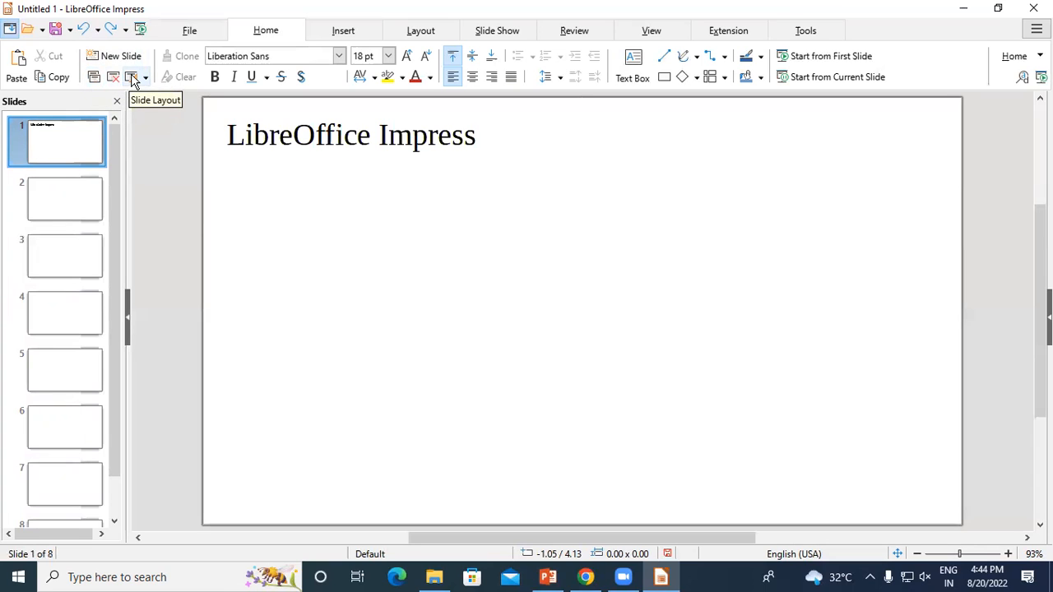
left_click(56, 208)
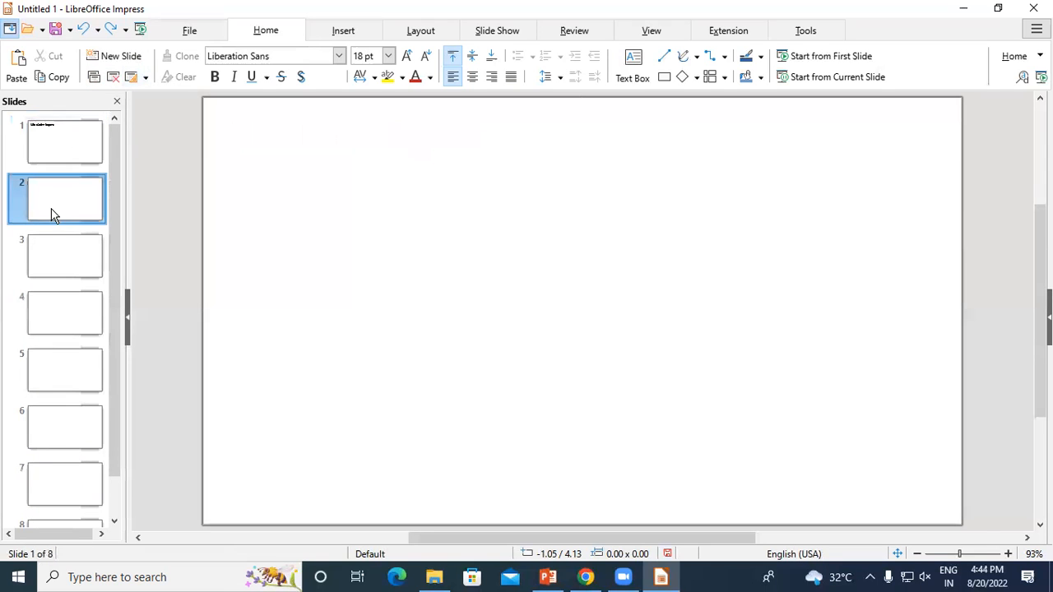
- Apply the layout with a title and four content boxes to slide 2 and enter the title "PARTS OF COMUTER"
left_click(144, 78)
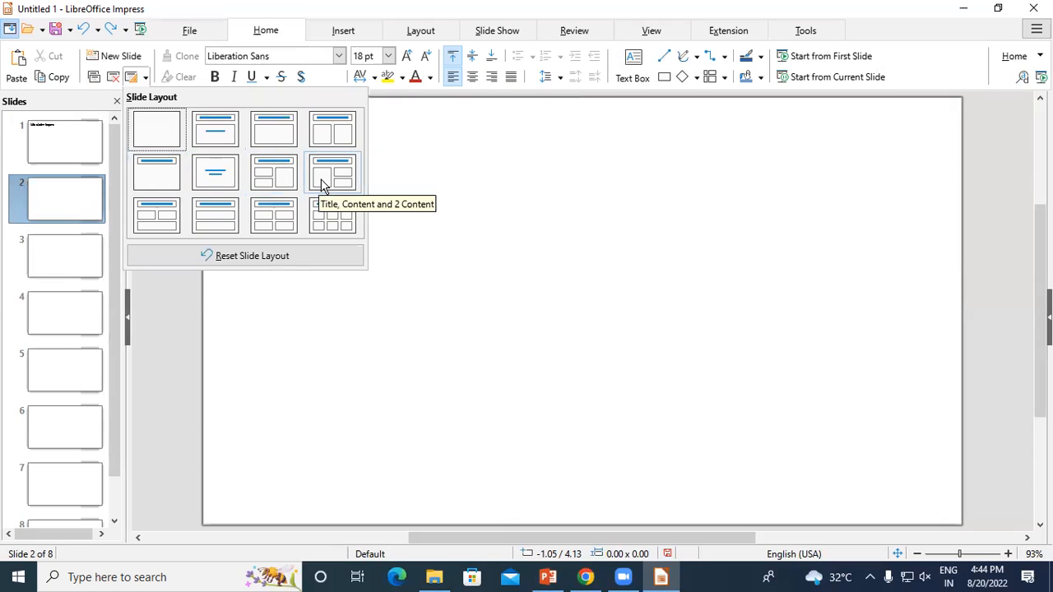
left_click(261, 215)
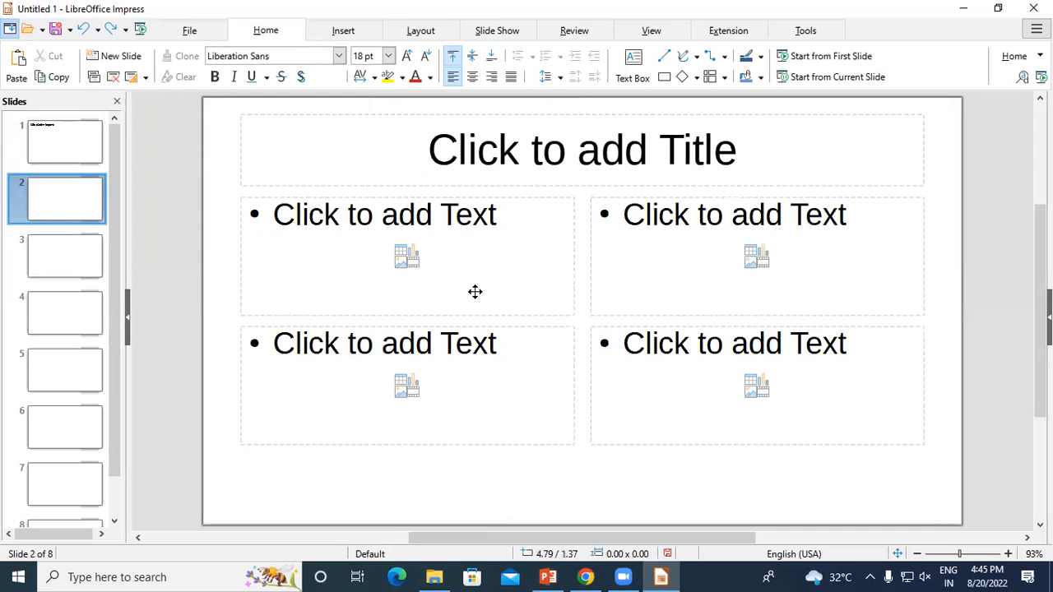
left_click(723, 155)
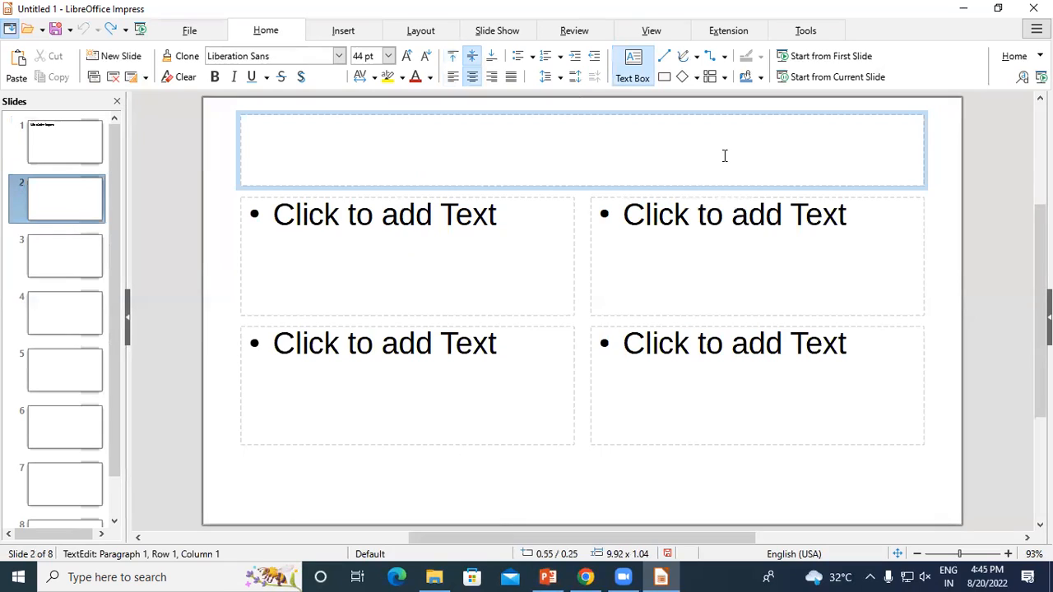
type("p")
key("BackSpace")
type("PARTS")
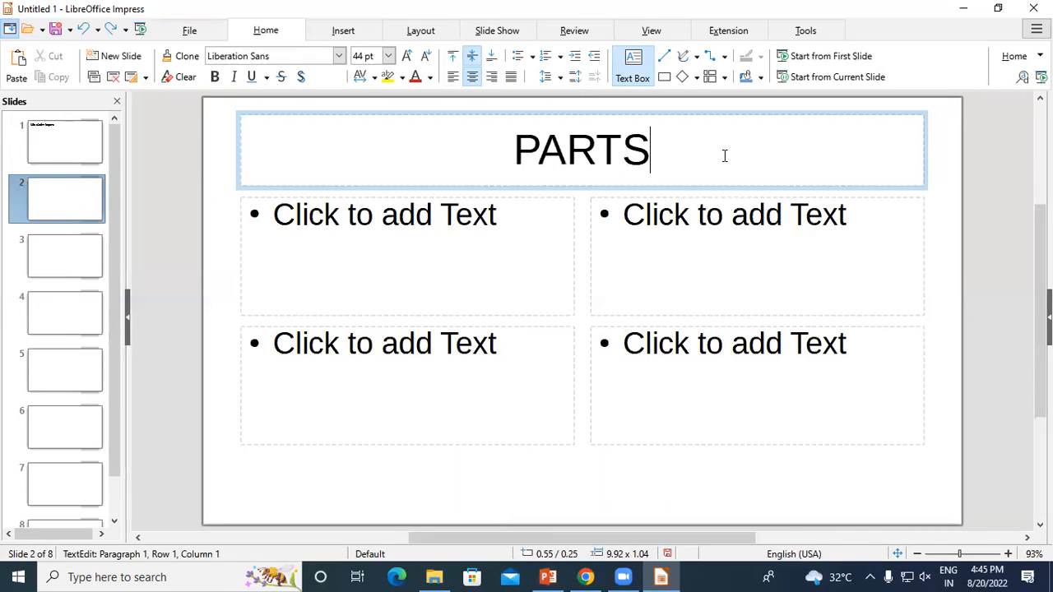
type(" OF COMUTER")
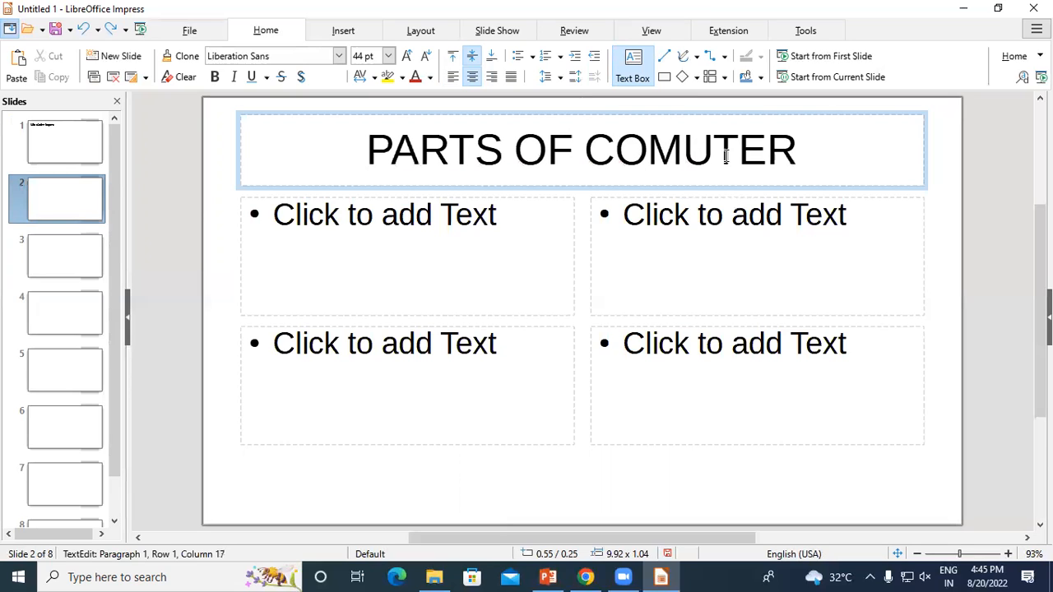
- Enter "HARDWARE" in slide 2's upper-left content box and "SOFTWARE" in the upper-right one
left_click(498, 217)
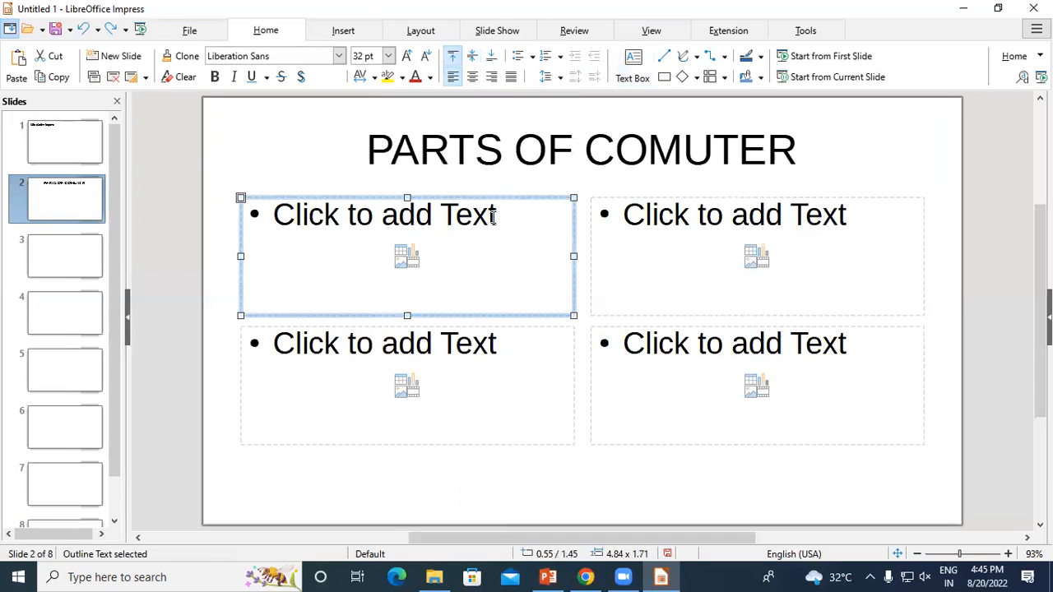
type("HARDWARE")
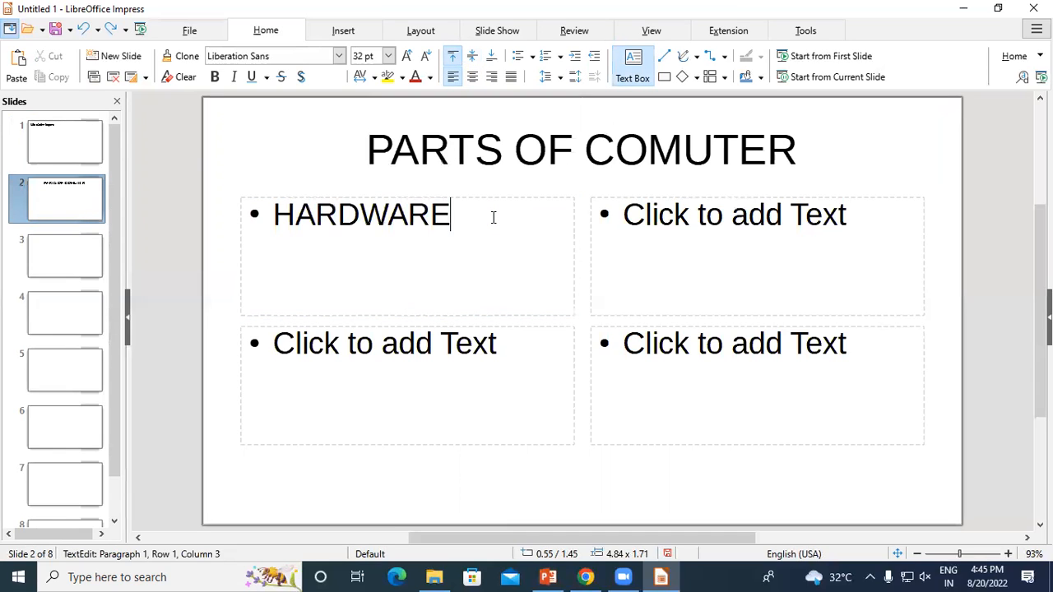
left_click(664, 230)
type("SOFT")
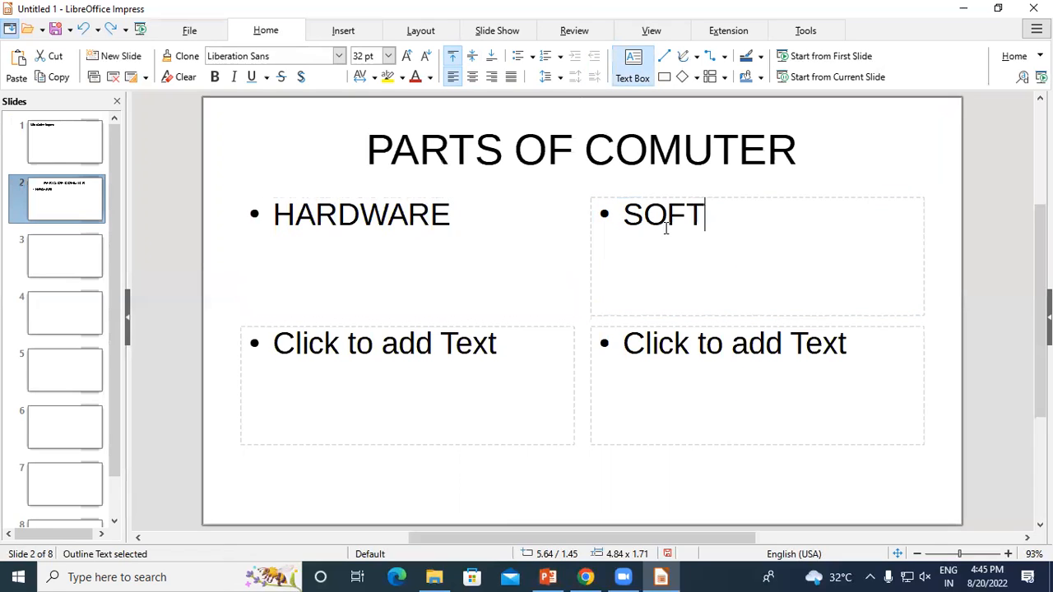
type("WARE")
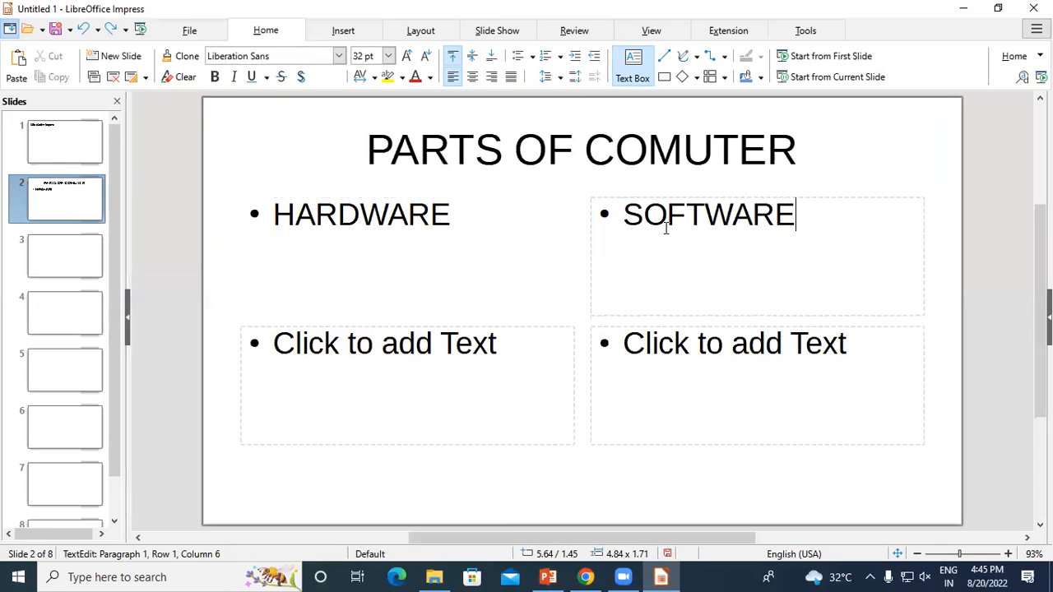
key("shift+Home")
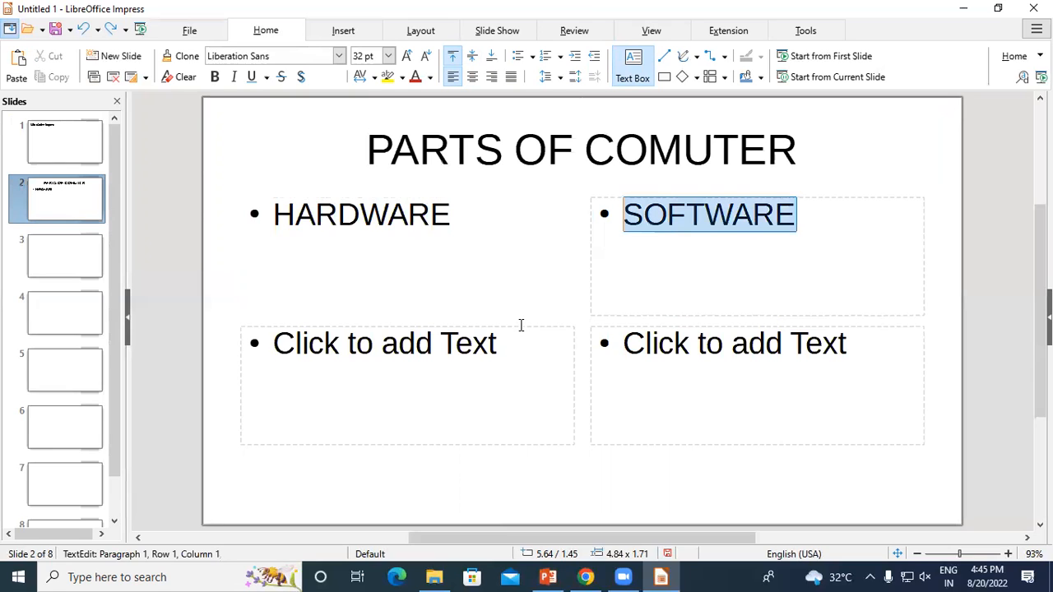
left_click(453, 345)
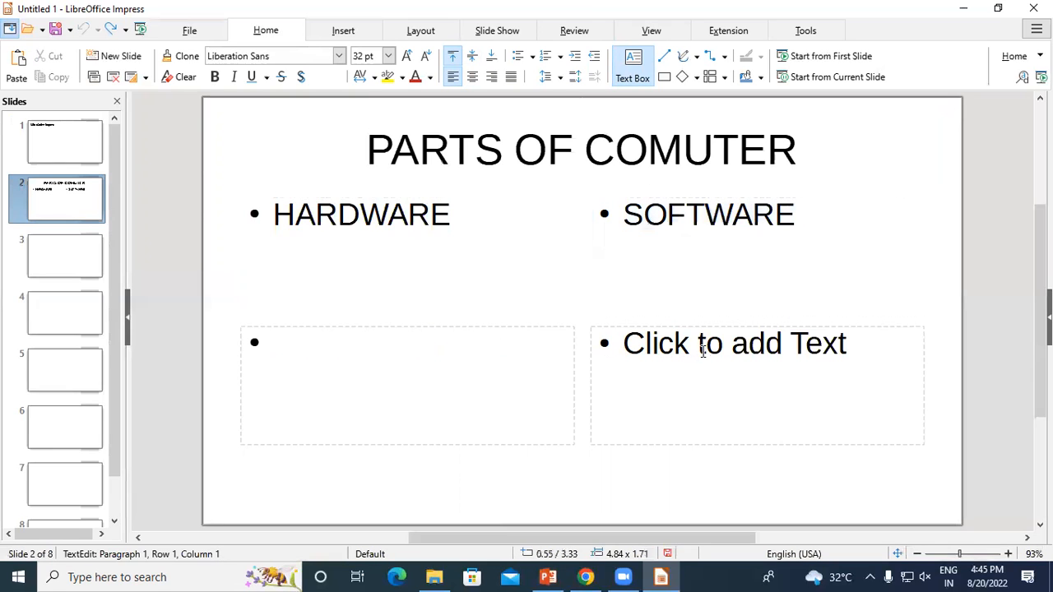
left_click(702, 350)
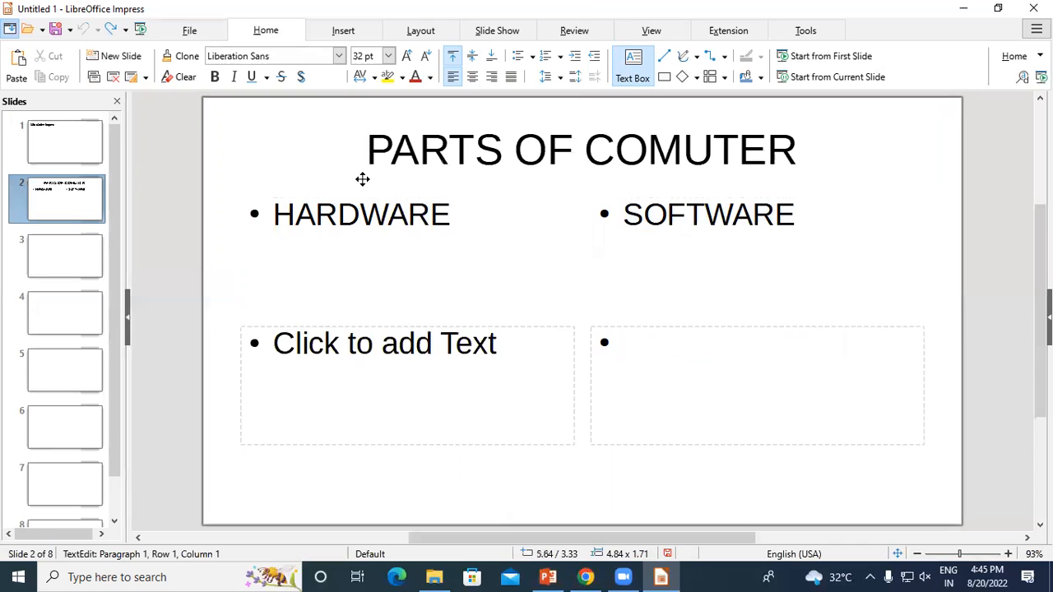
- Apply the layout with a title and six content boxes to slide 3
left_click(146, 77)
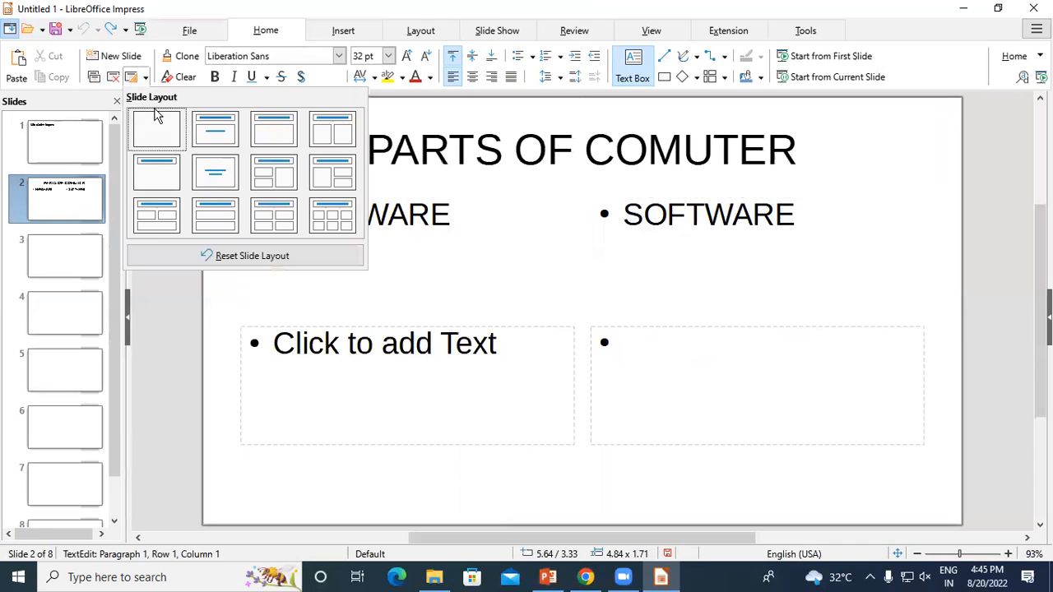
left_click(55, 201)
left_click(63, 271)
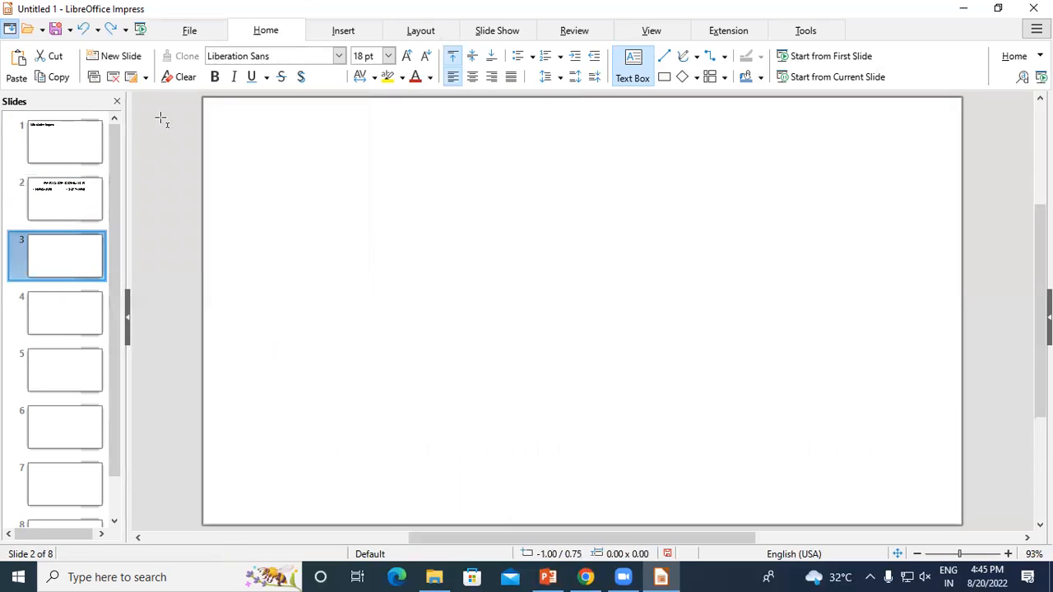
left_click(145, 78)
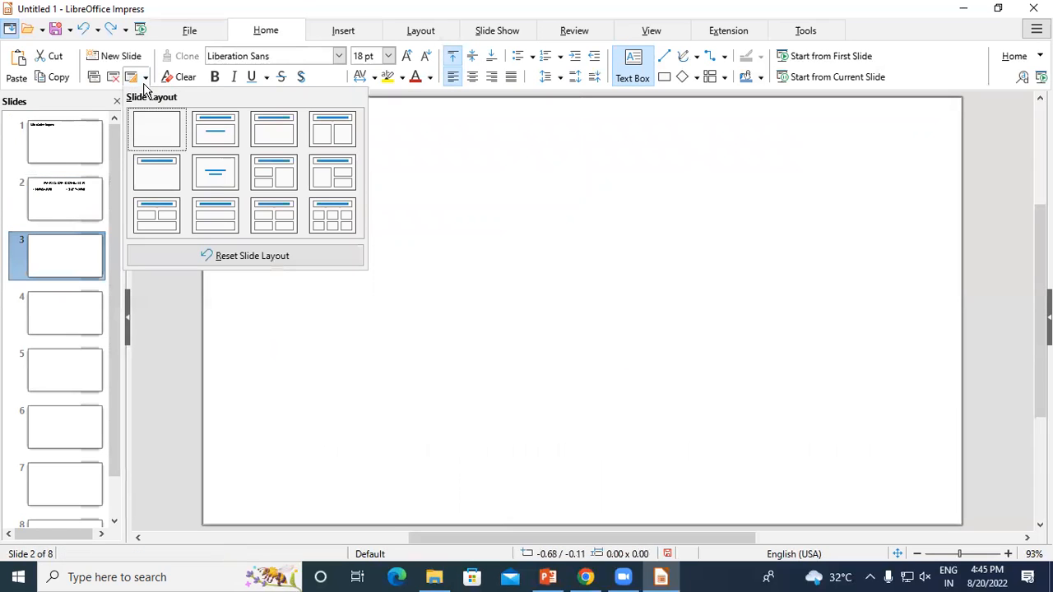
left_click(335, 217)
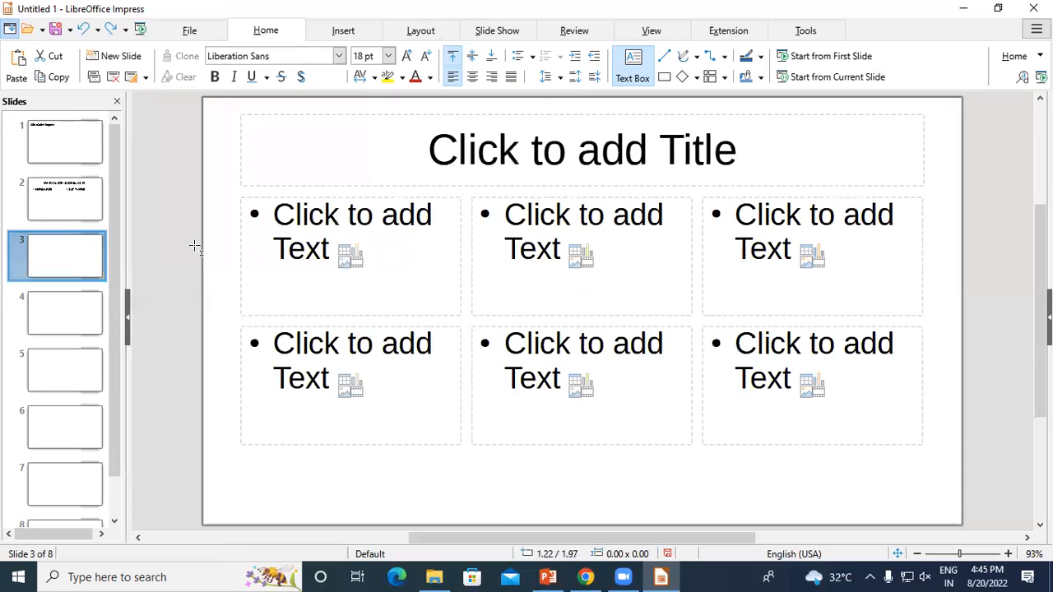
- Enter "COMPUTER MEMORY" as the title of slide 3
left_click(564, 170)
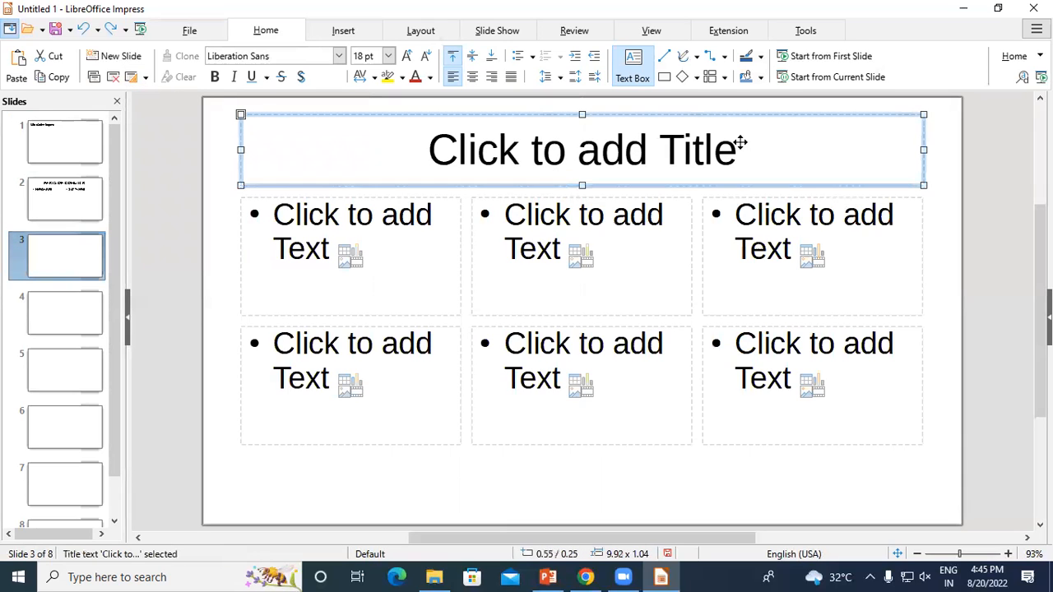
left_click(732, 148)
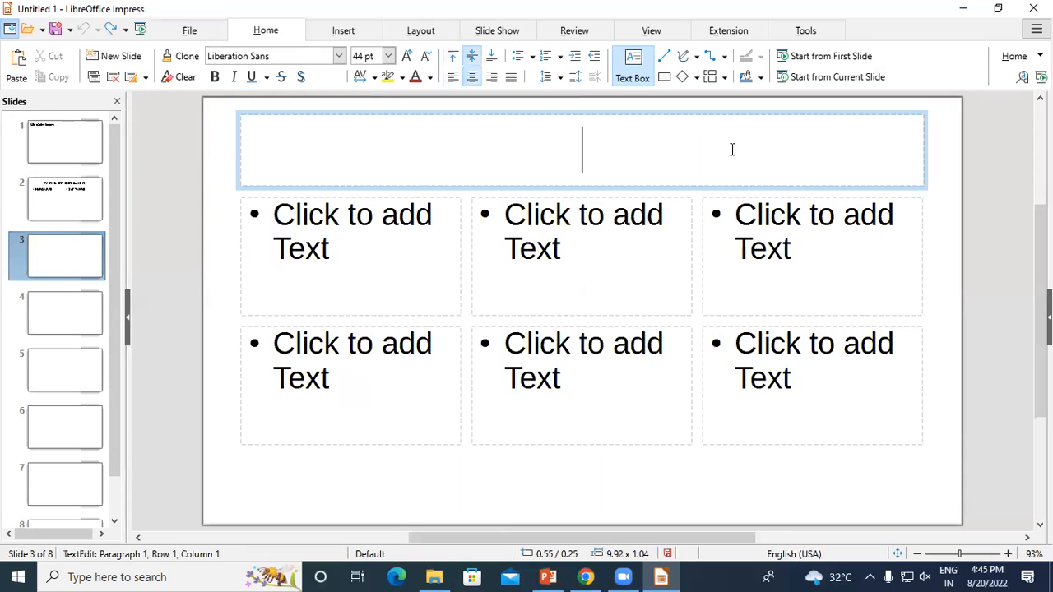
type("COM")
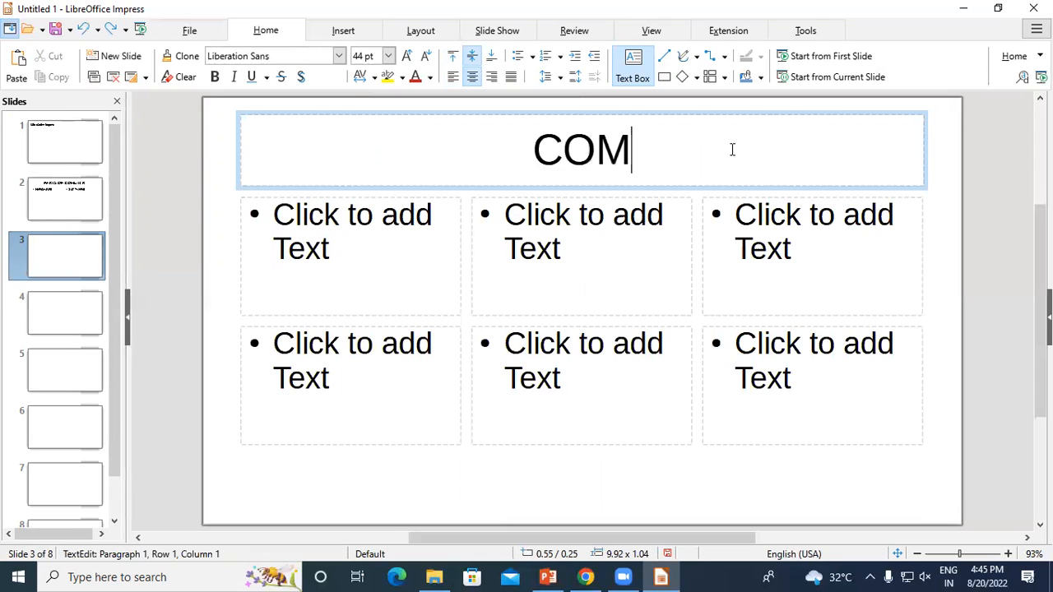
type("PUTER MEMORY")
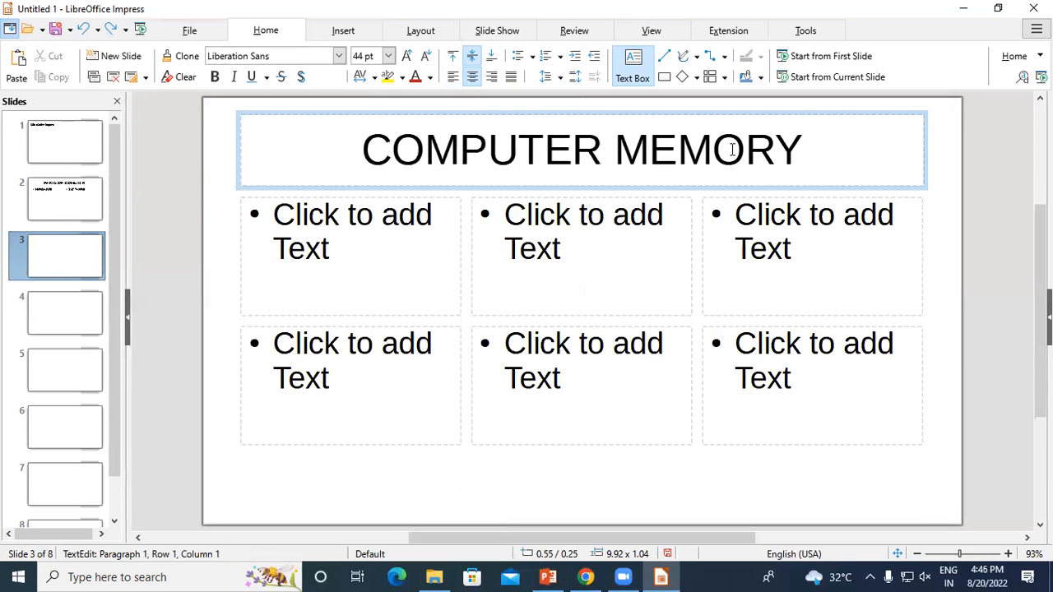
- Delete slide 3's upper-left content box and move the upper-middle box into its place
left_click(433, 201)
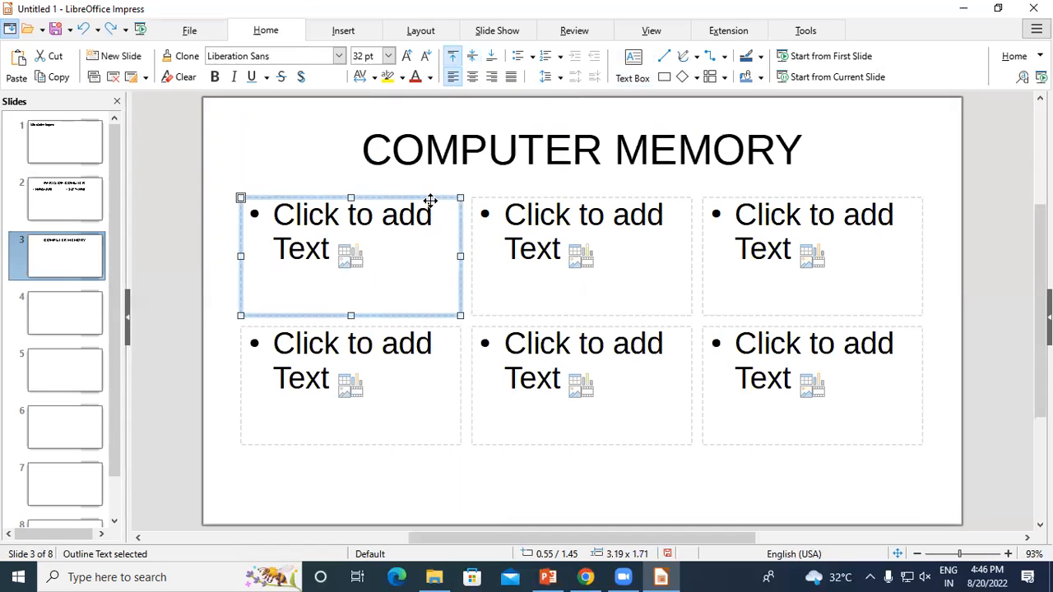
key("Delete")
left_click(509, 208)
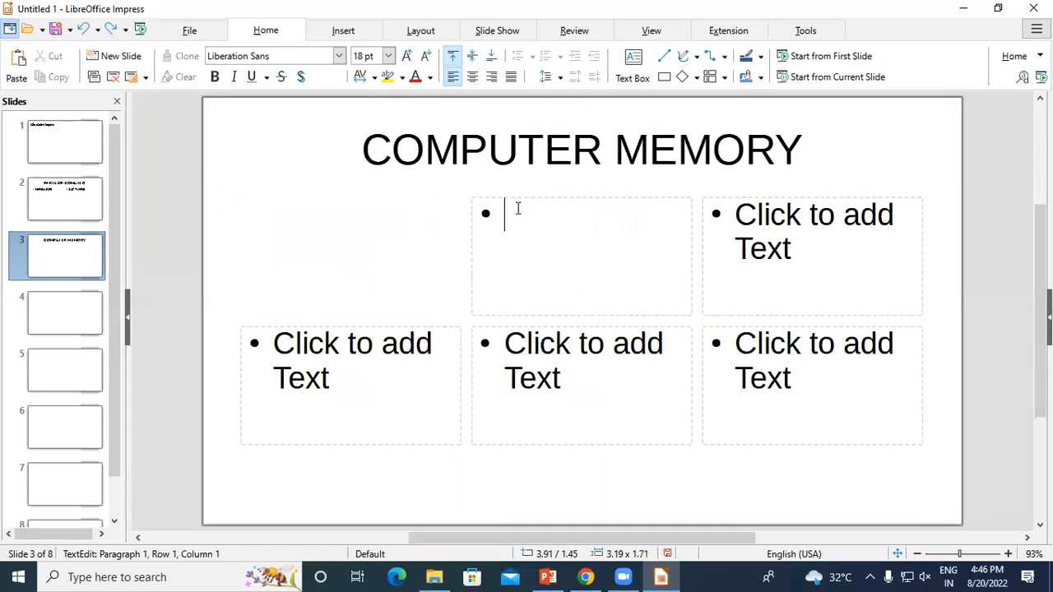
left_click_drag(510, 193, 297, 192)
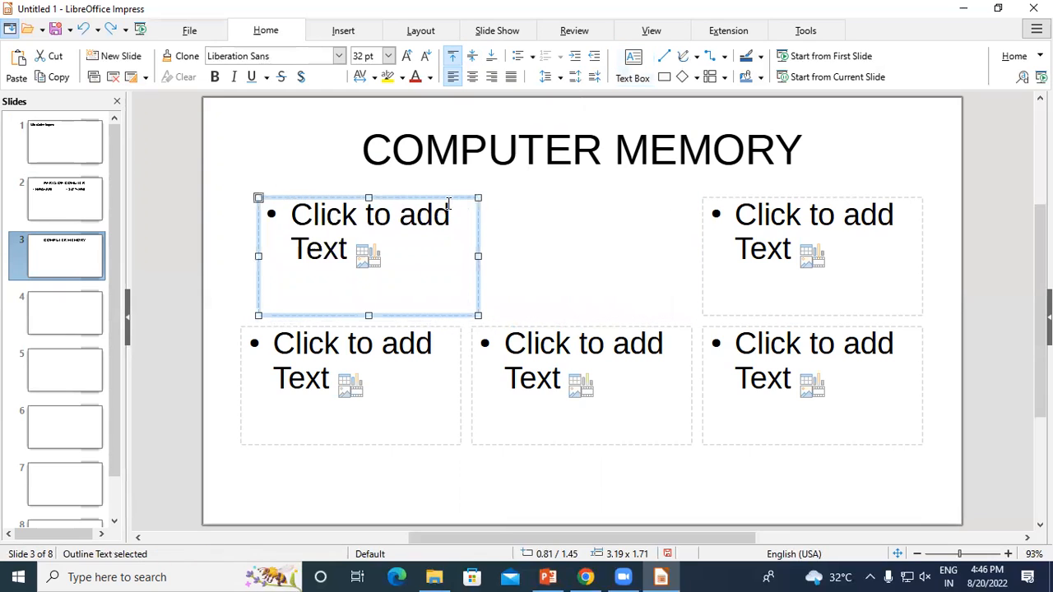
- Enter "PRIMARY" as the bullet text in the moved content box under the "COMPUTER MEMORY" title
left_click(363, 231)
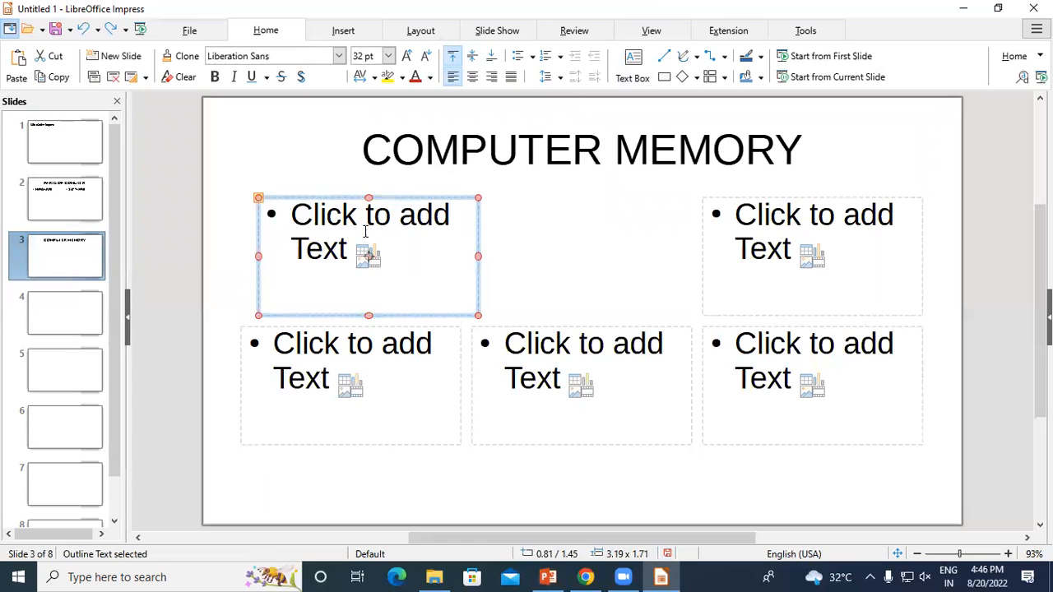
type("PRAI")
key("BackSpace")
key("BackSpace")
type("IMARY")
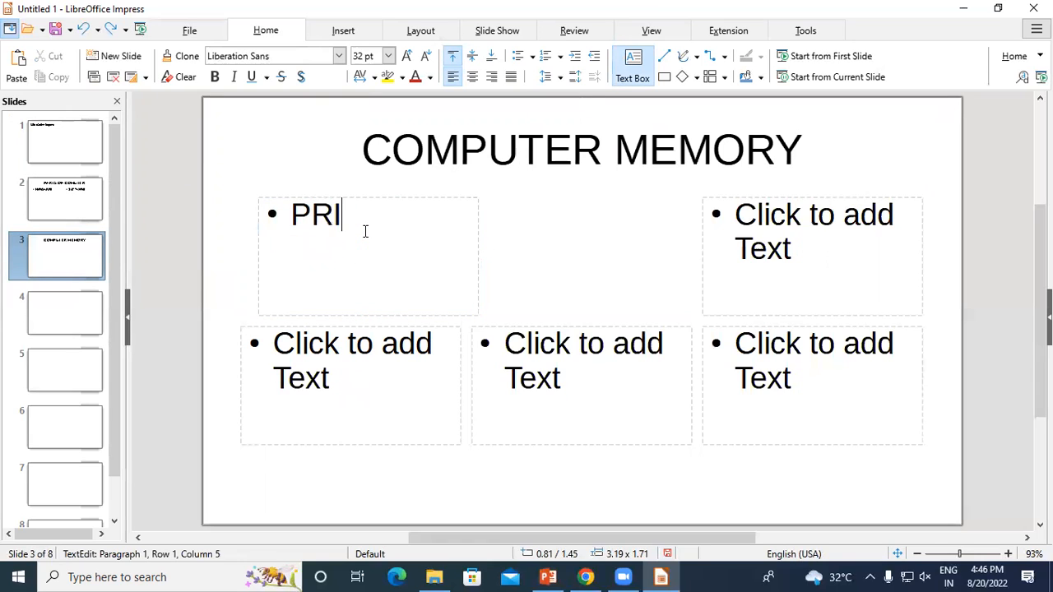